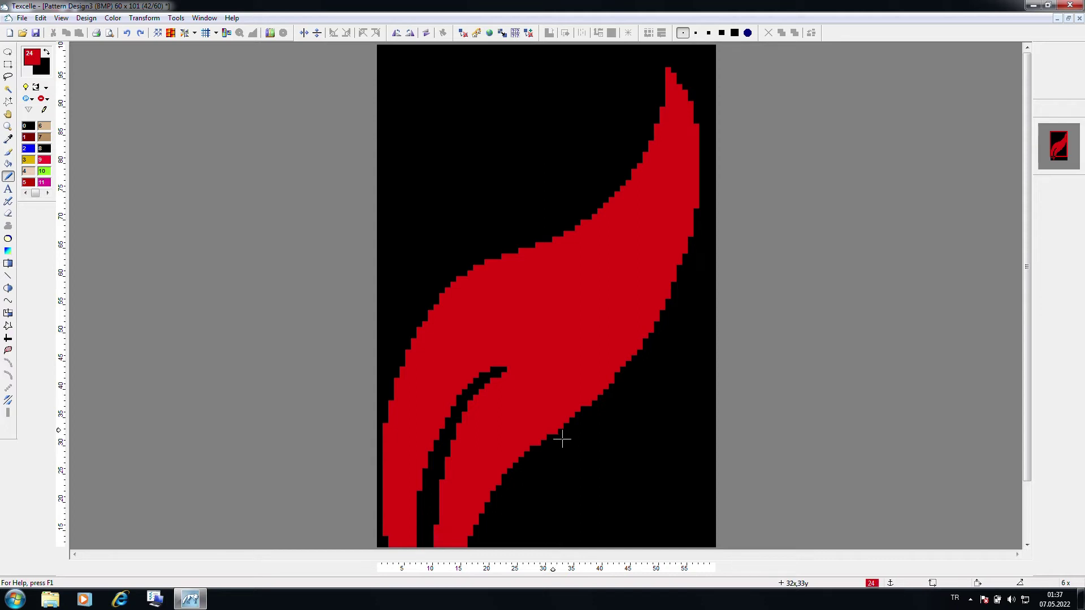
Activate the Draw Curve tool for the flame-shaped pattern.
scroll(562, 339, "down", 2)
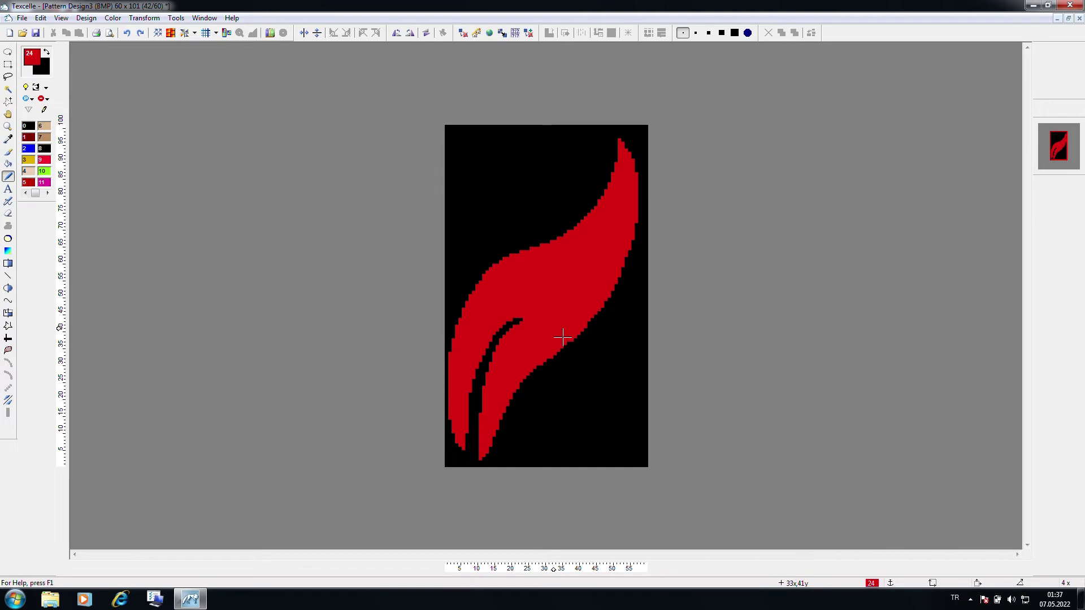
left_click(8, 301)
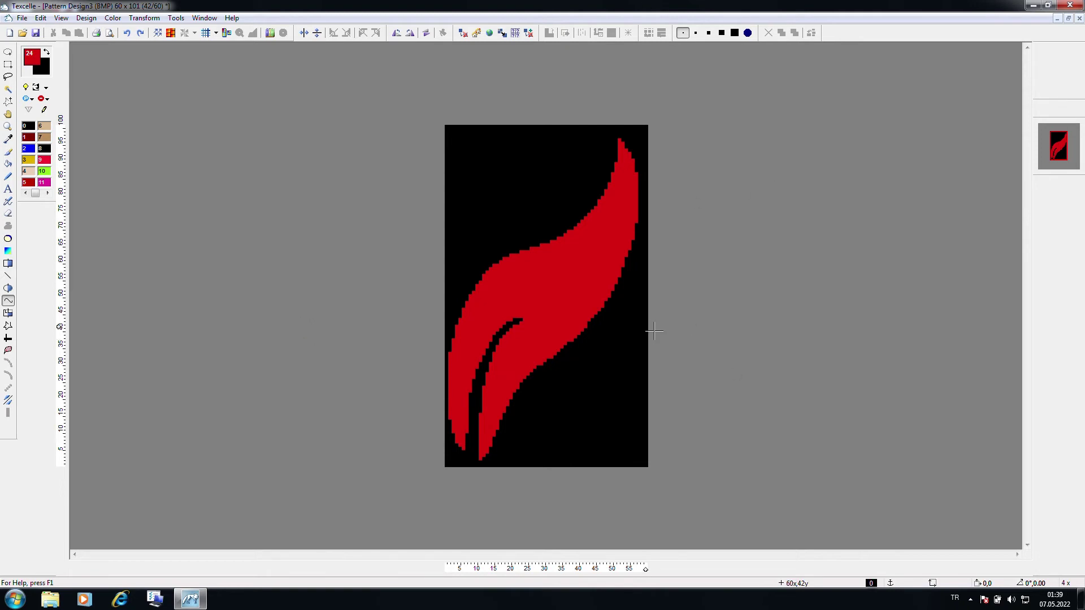
scroll(626, 273, "up", 1)
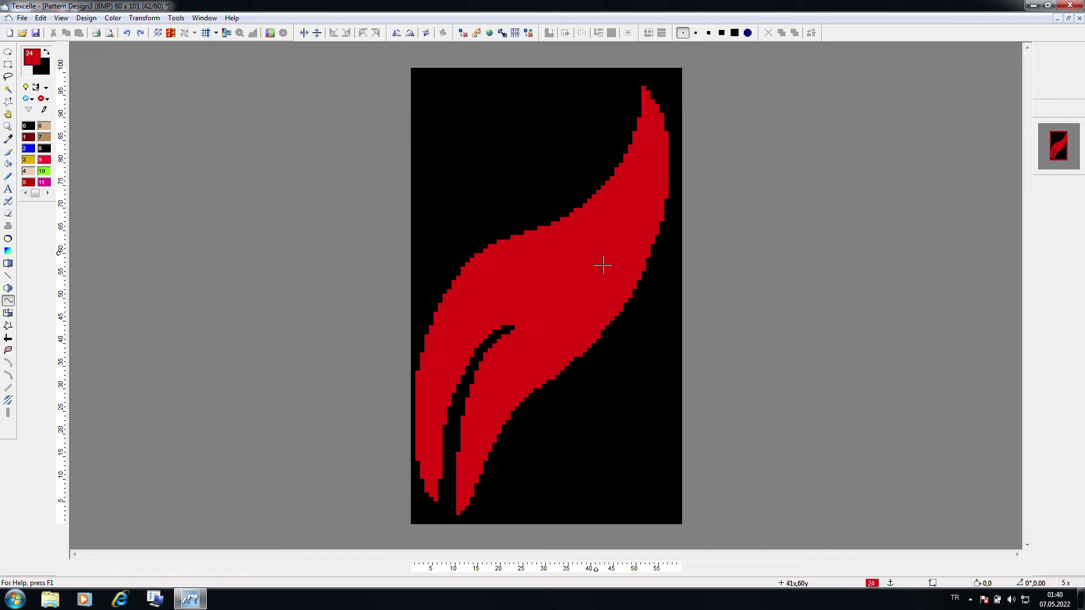
left_click(9, 301)
Close the Pattern Design3 design without saving its changes.
left_click(1079, 18)
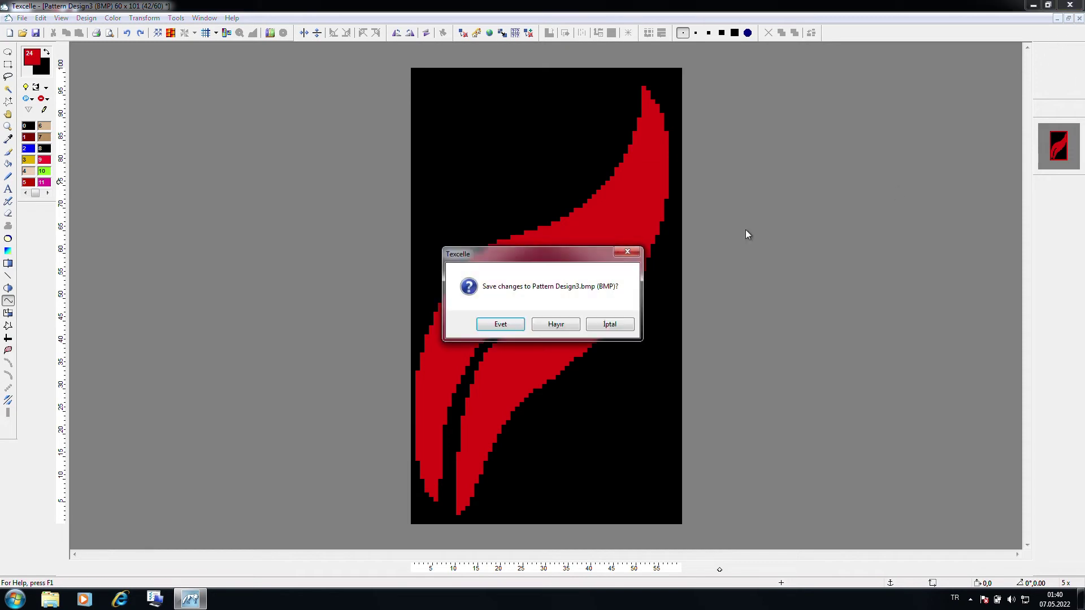
left_click(557, 327)
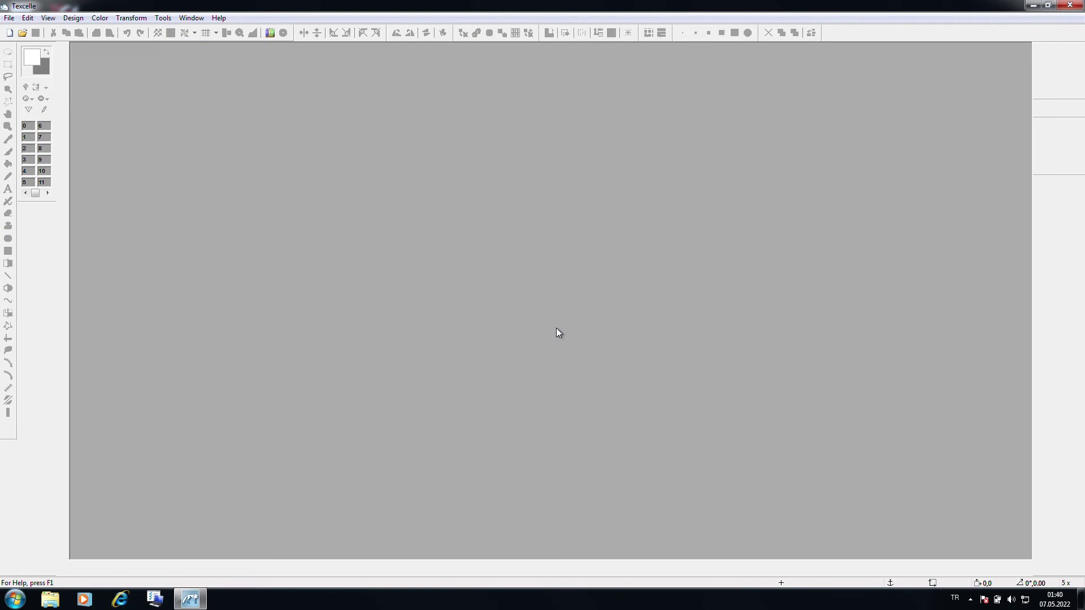
left_click(9, 19)
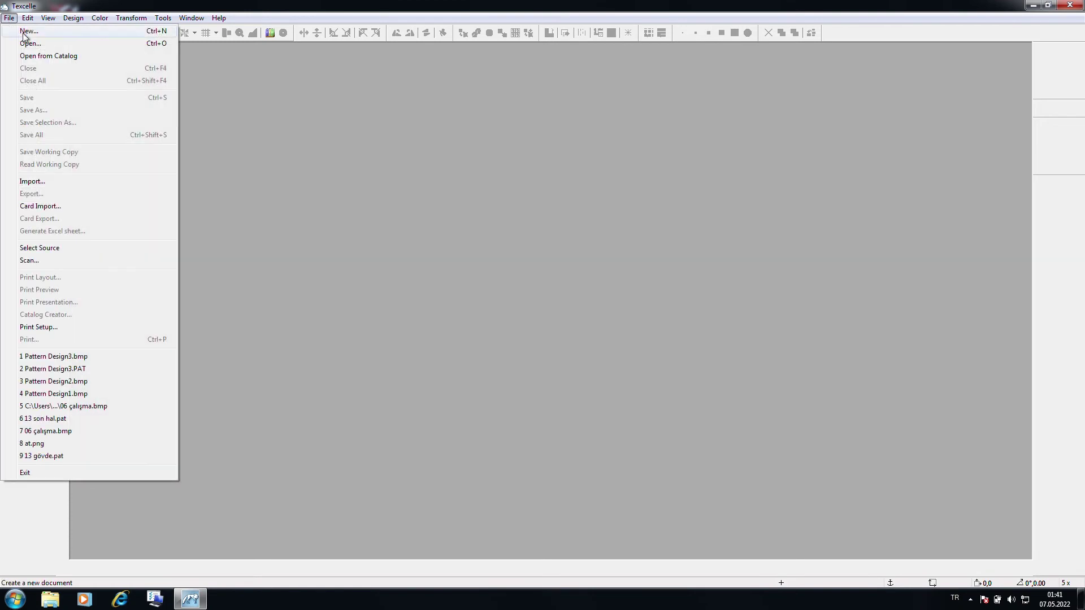
left_click(71, 45)
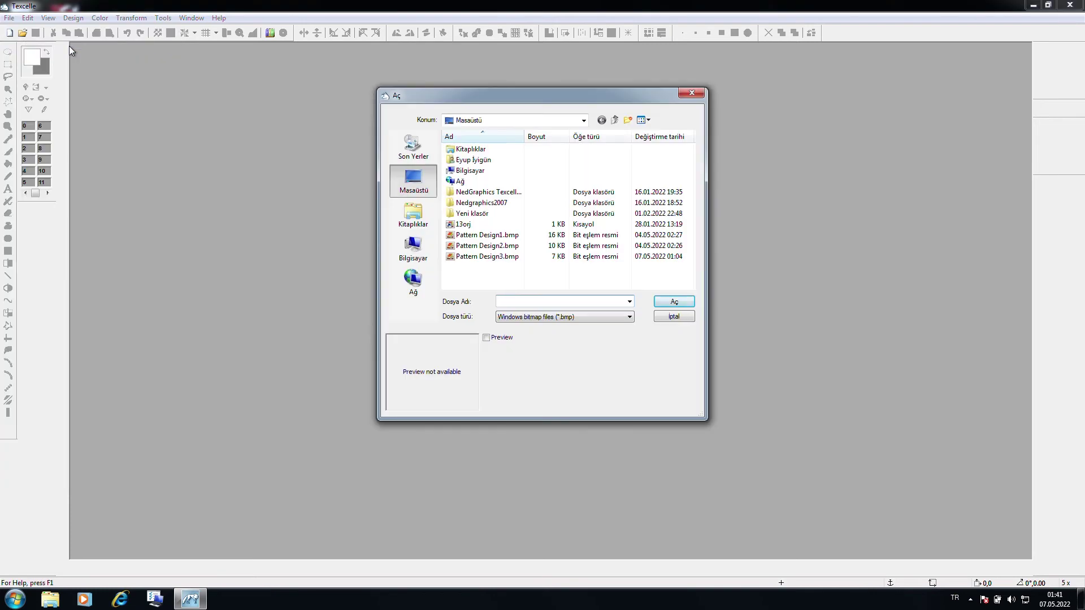
left_click(498, 256)
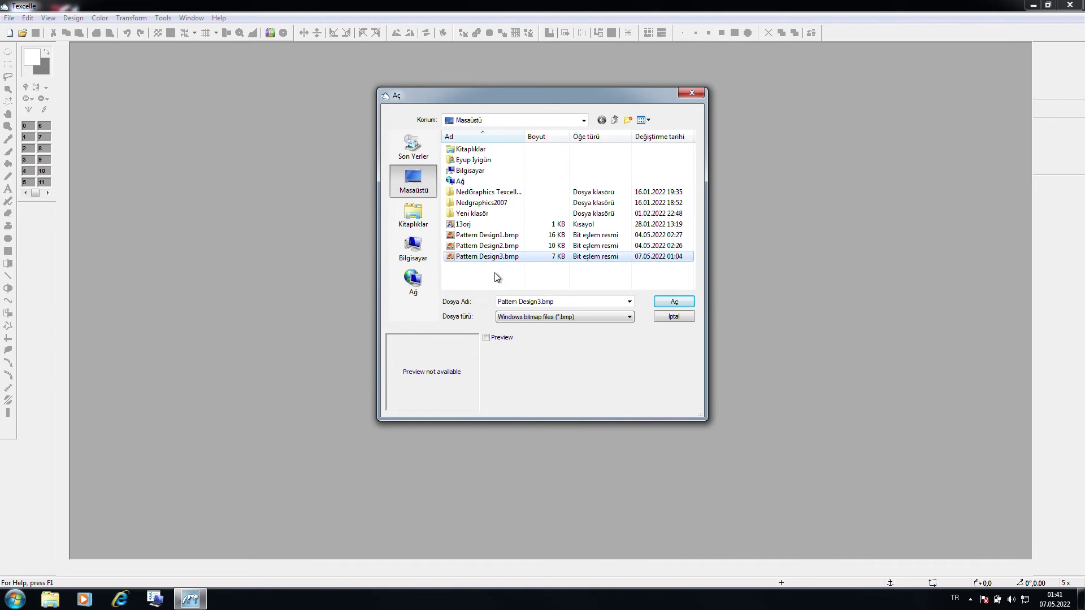
left_click(692, 92)
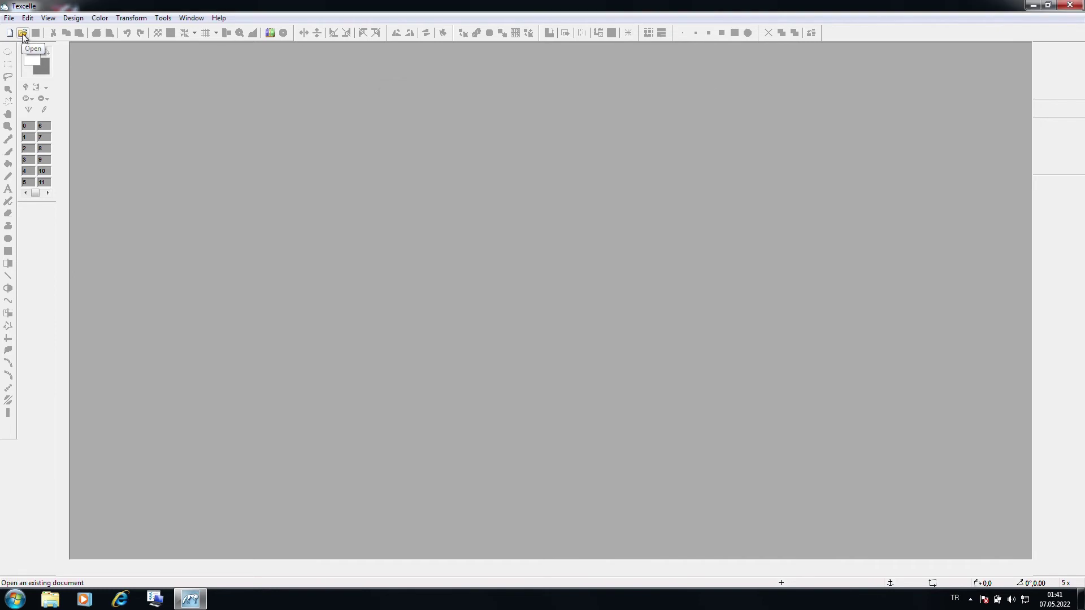
Open Pattern Design3.bmp from the desktop.
left_click(22, 33)
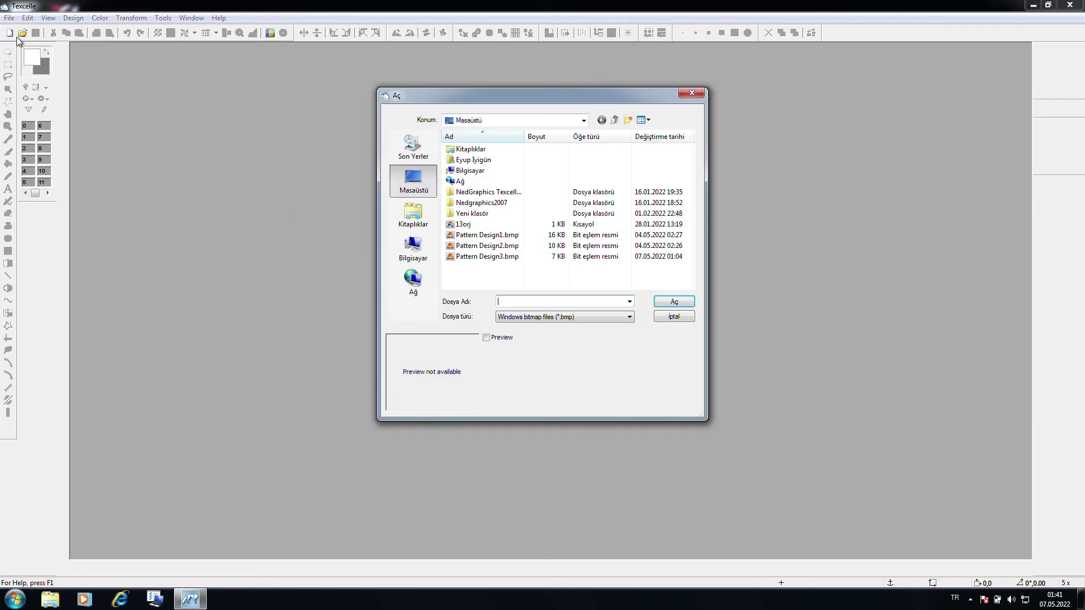
left_click(498, 260)
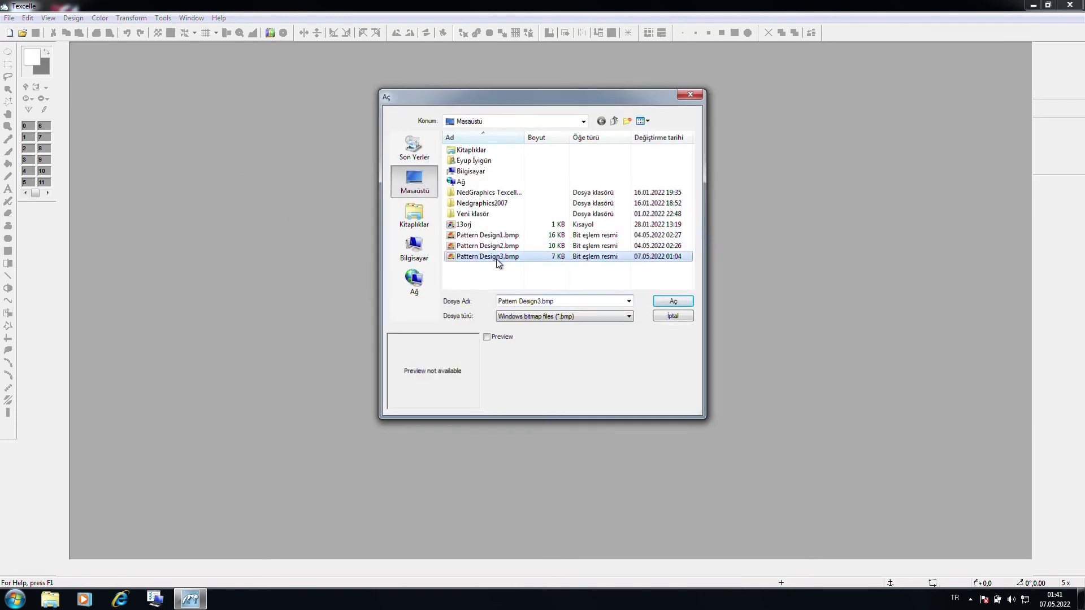
double_click(498, 257)
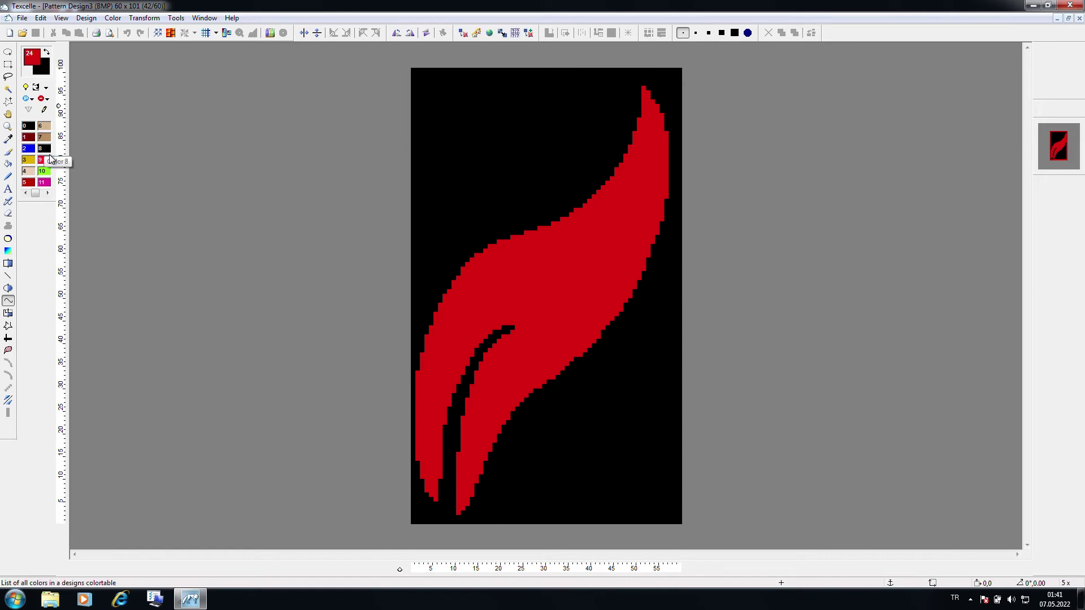
Look through the design's color table and inspect the settings of color 15 without changing them.
left_click(48, 193)
left_click(25, 194)
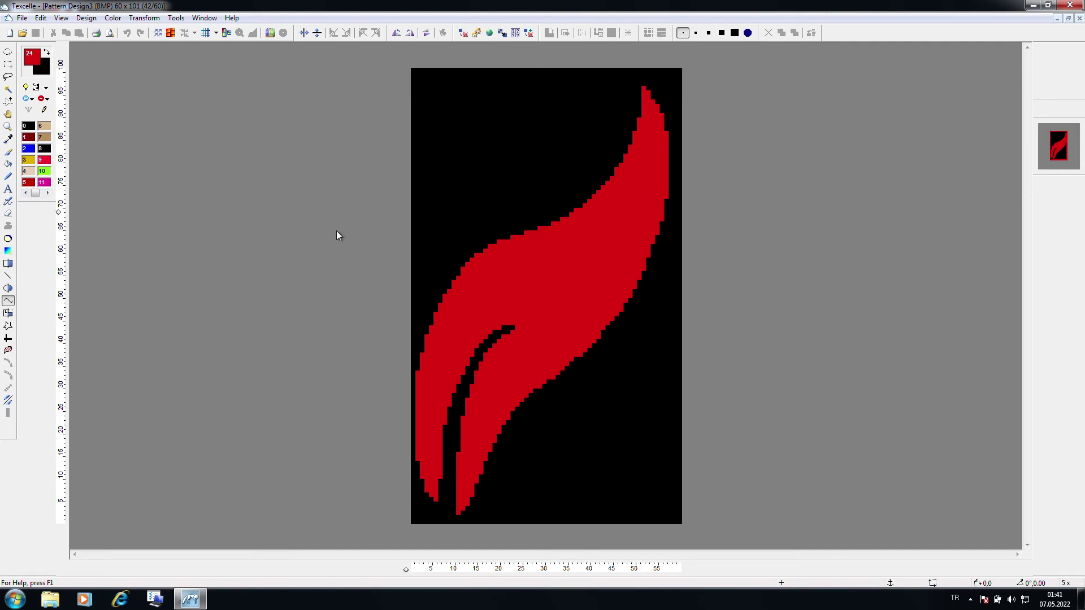
left_click(47, 193)
left_click(26, 194)
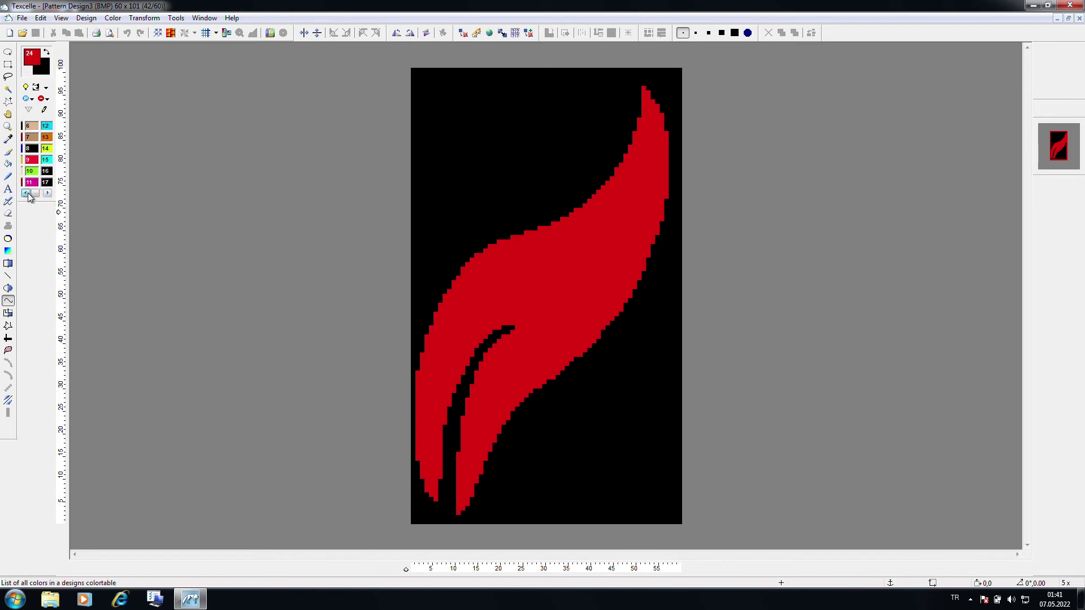
left_click(48, 193)
left_click(48, 193)
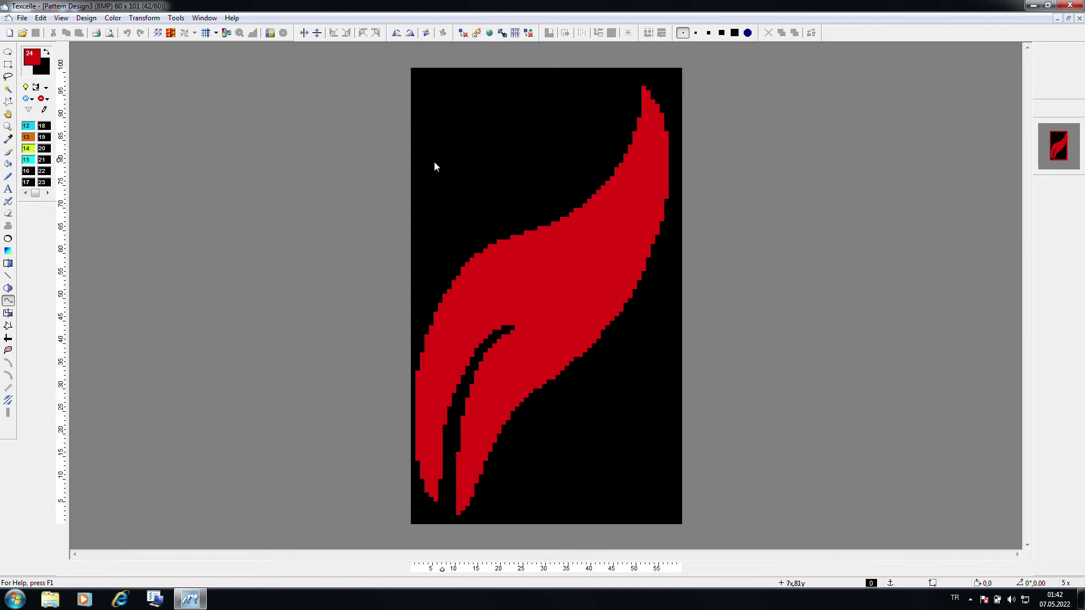
double_click(28, 160)
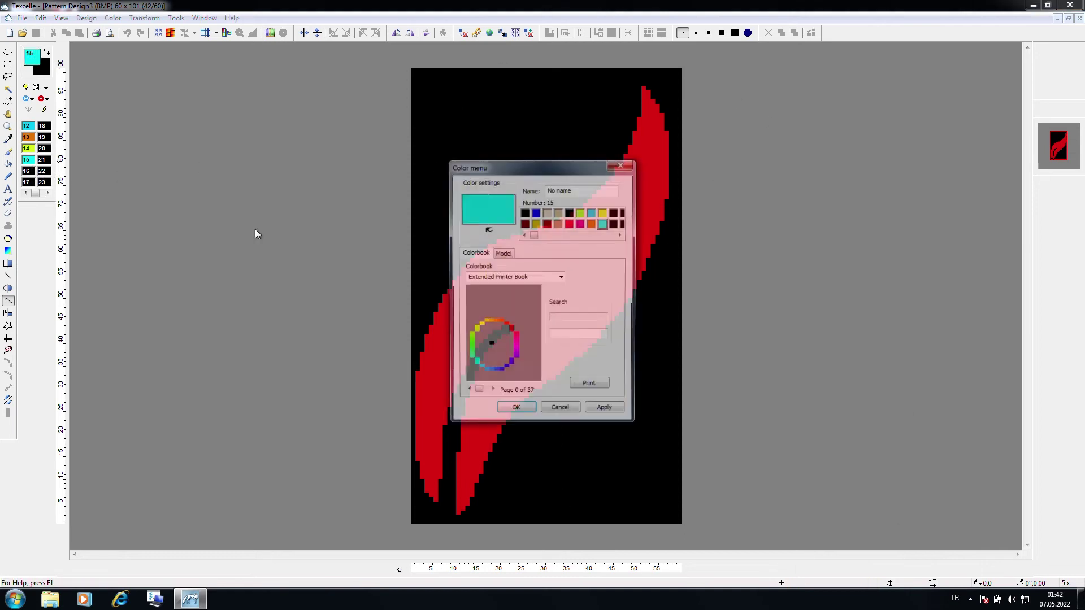
left_click(578, 414)
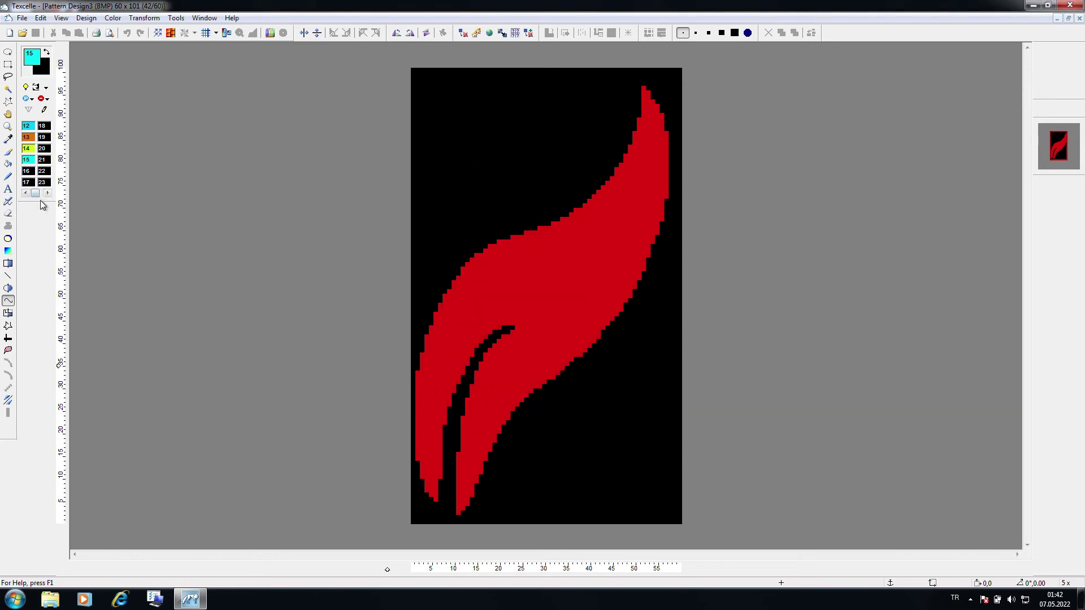
left_click(27, 194)
left_click(28, 194)
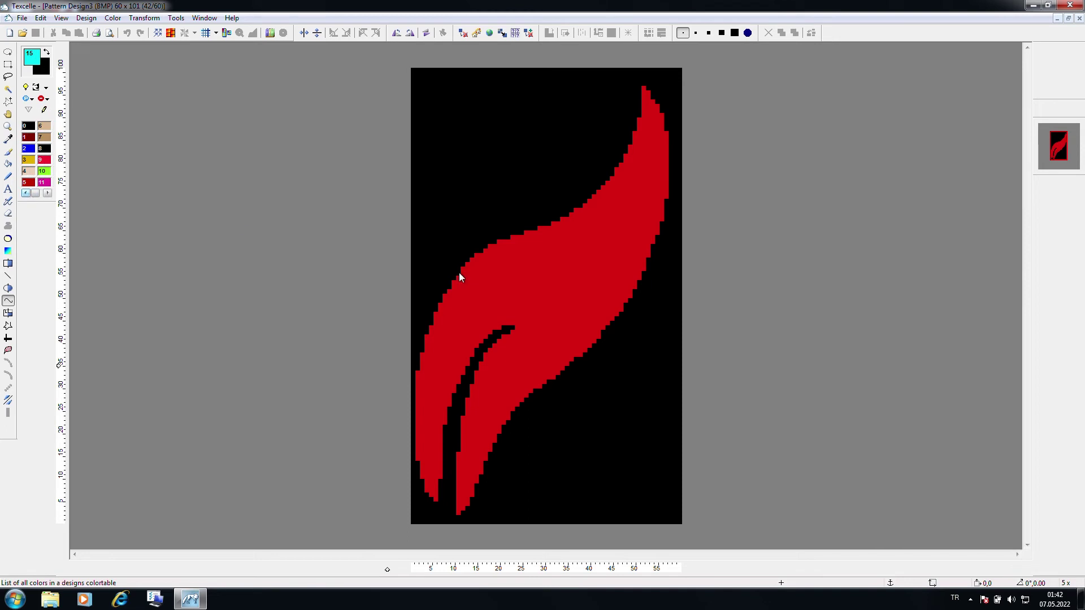
Pick the motif's red from the design, try recoloring color 24 to light orange, and undo the recoloring.
right_click(599, 272)
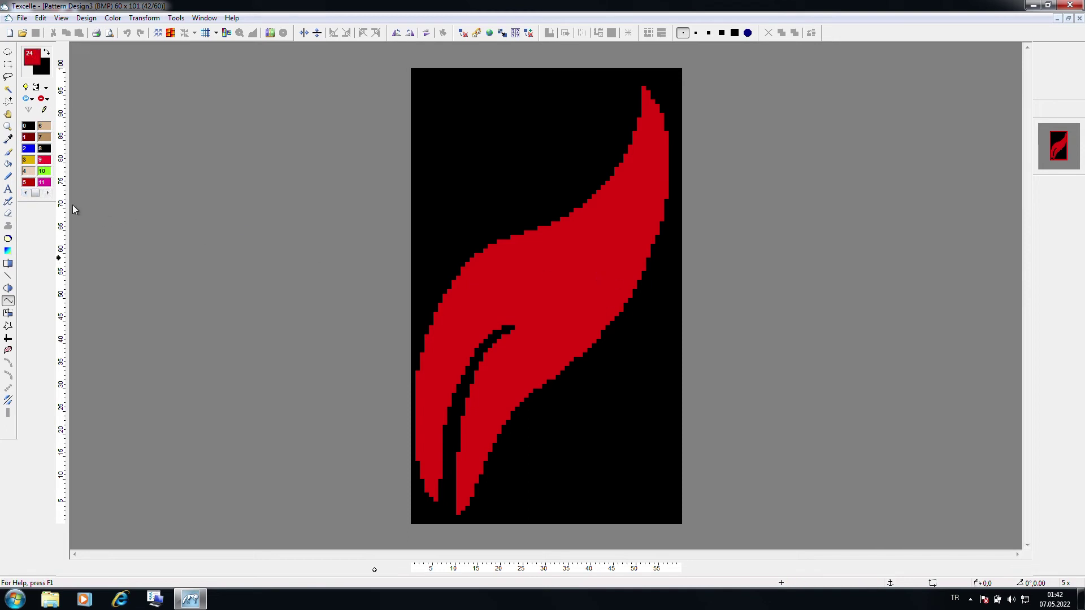
left_click(45, 195)
left_click(45, 195)
left_click(45, 195)
left_click(46, 194)
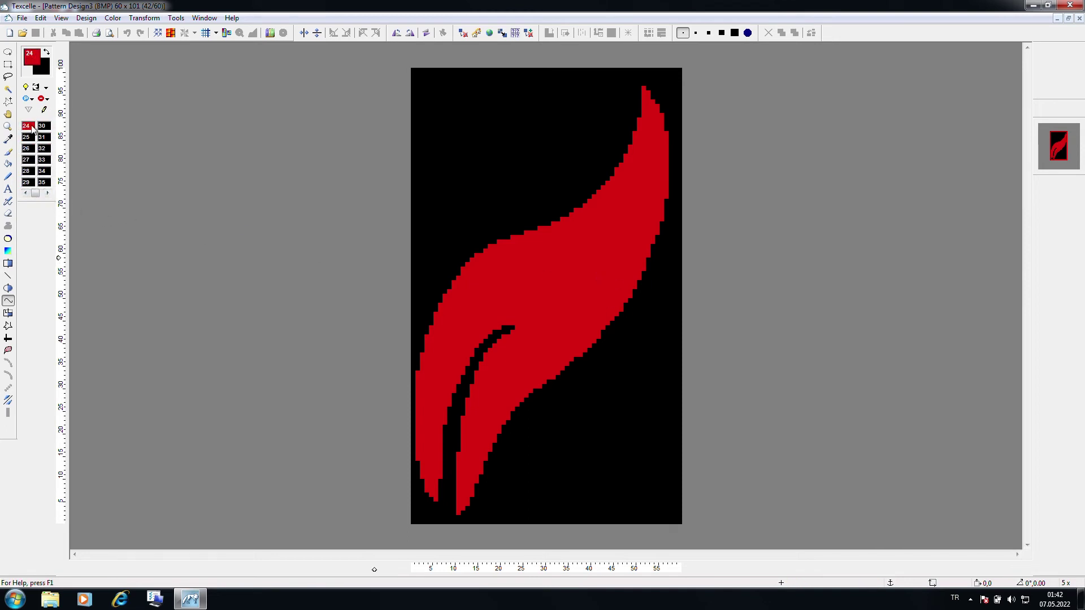
double_click(27, 126)
left_click(496, 323)
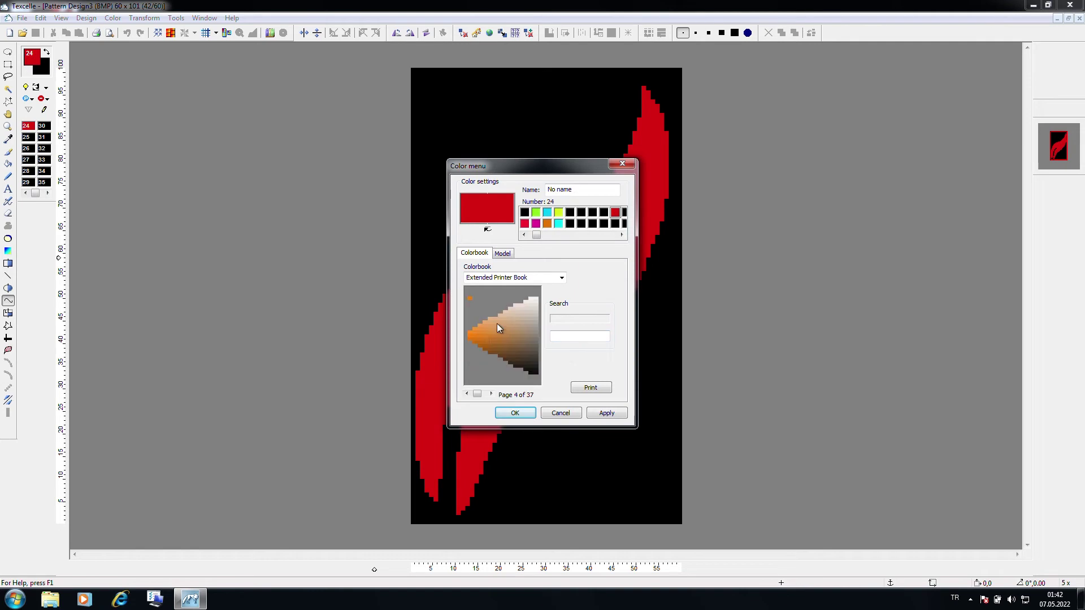
left_click(486, 333)
left_click(516, 413)
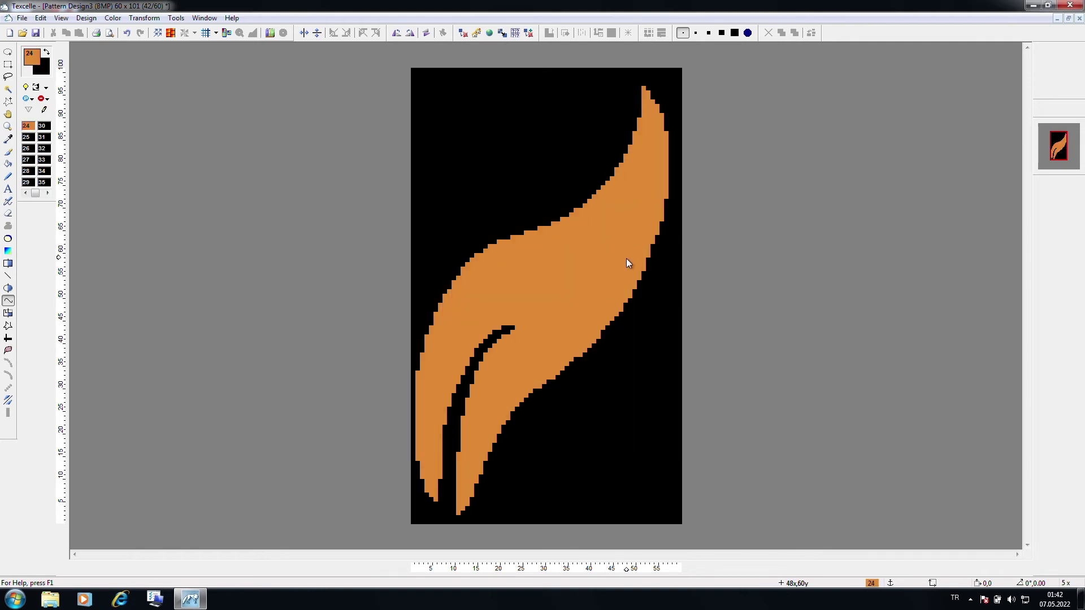
key("ctrl+z")
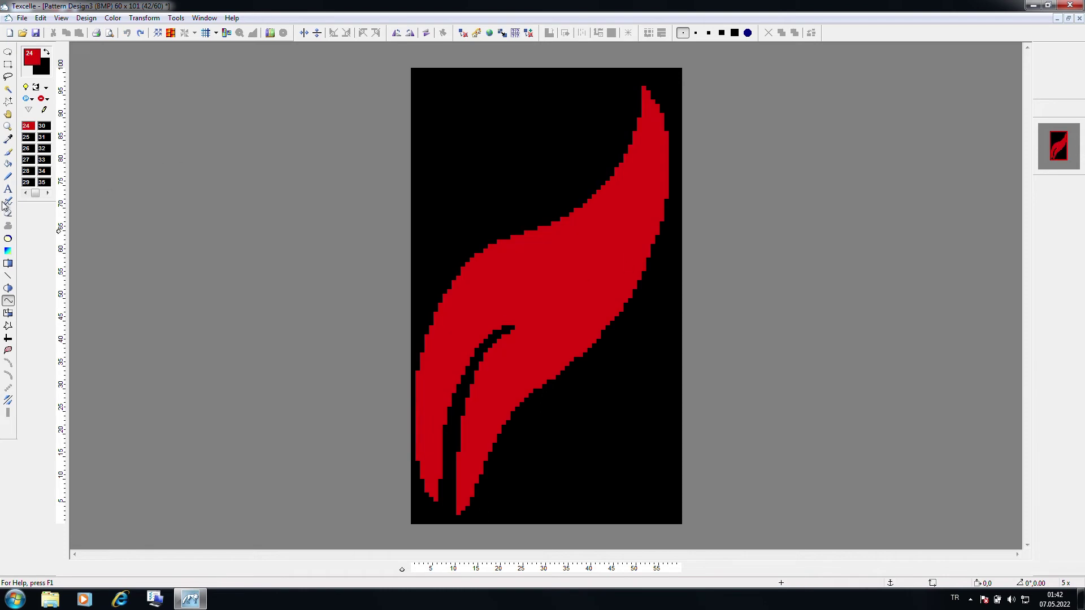
Set color 25 in the color table to the blue 24-1414RGB from the Extended Printer Book.
left_click(32, 144)
double_click(32, 145)
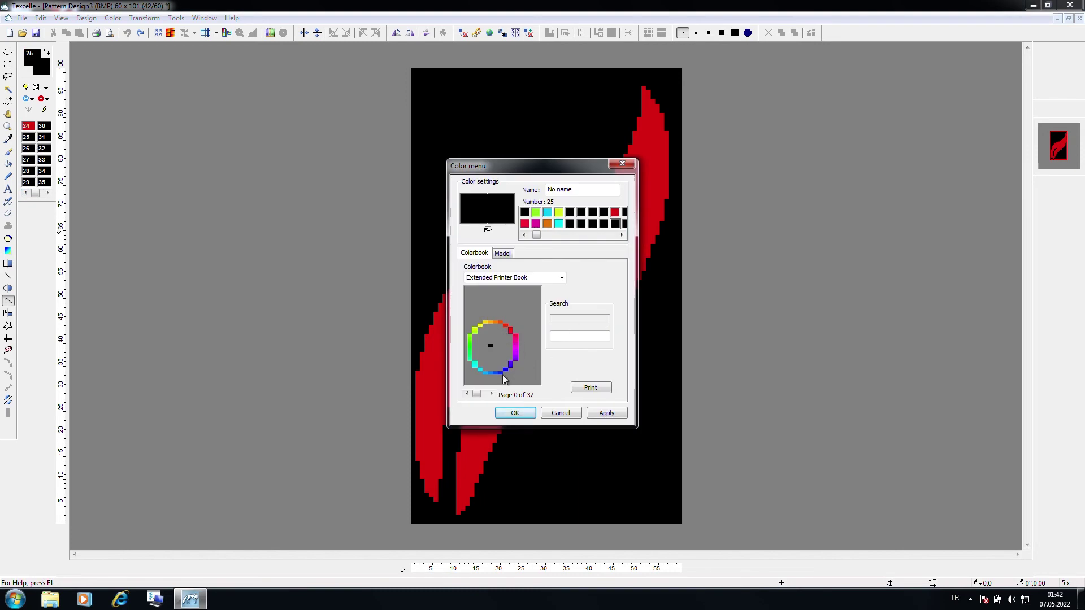
left_click(503, 370)
left_click(472, 334)
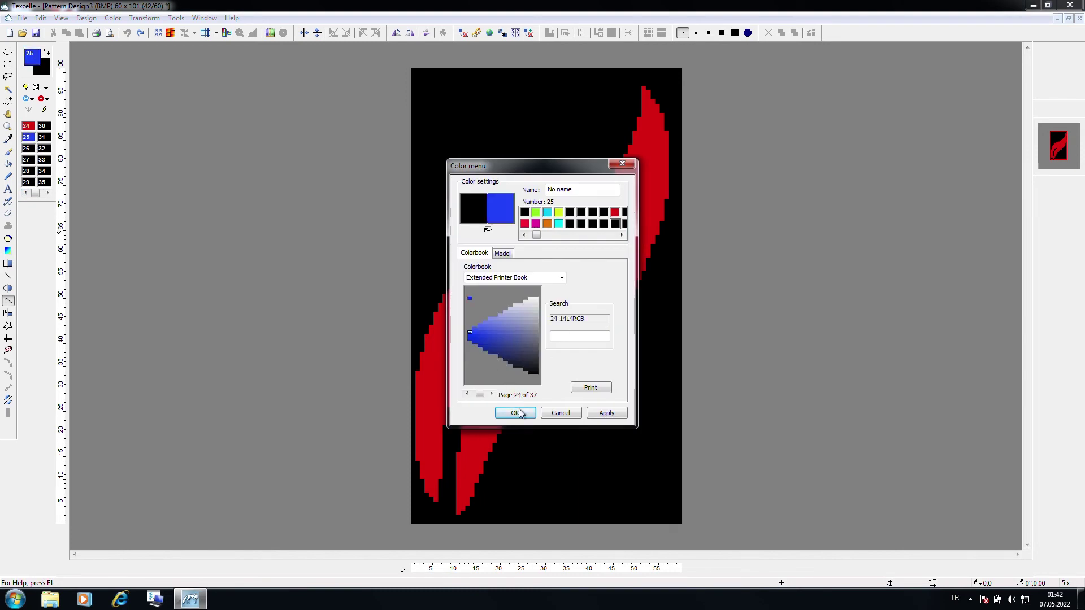
left_click(511, 413)
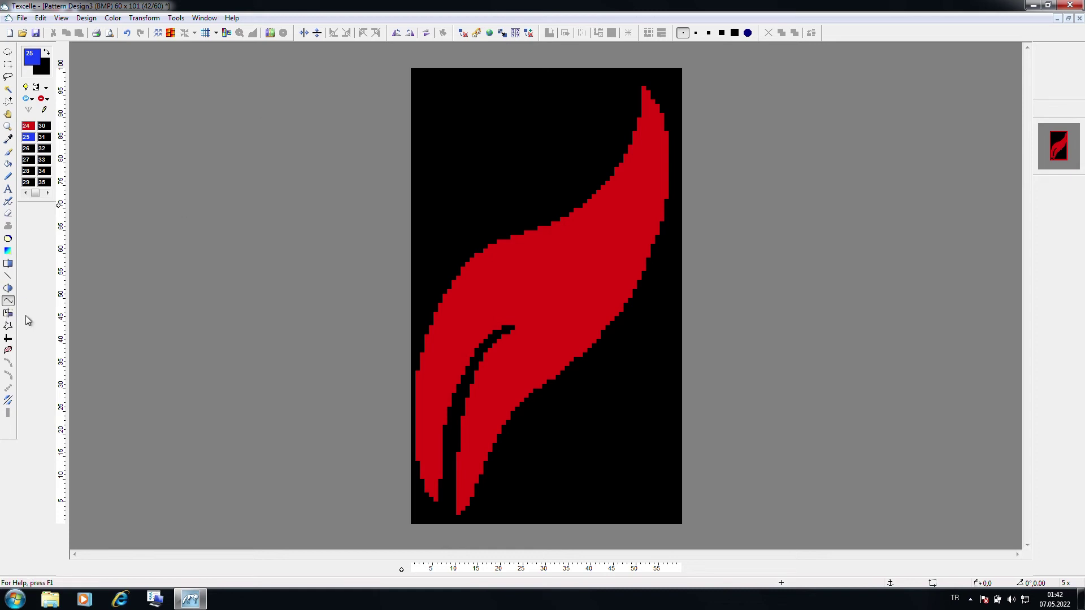
Assign Y as the shortcut key for the Draw Curve command and activate the Draw Curve tool.
left_click(175, 18)
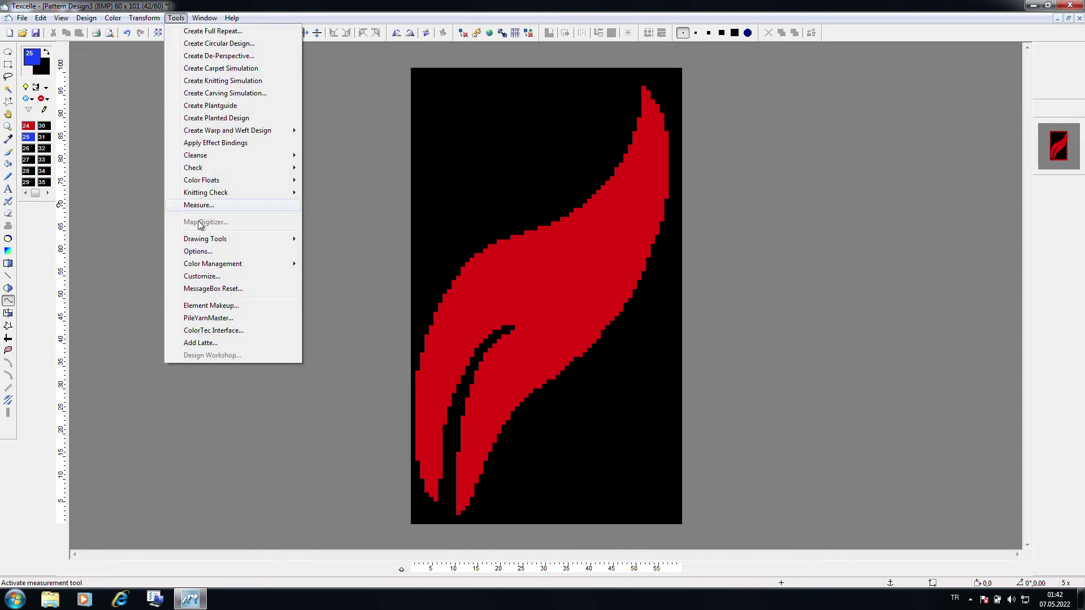
left_click(213, 277)
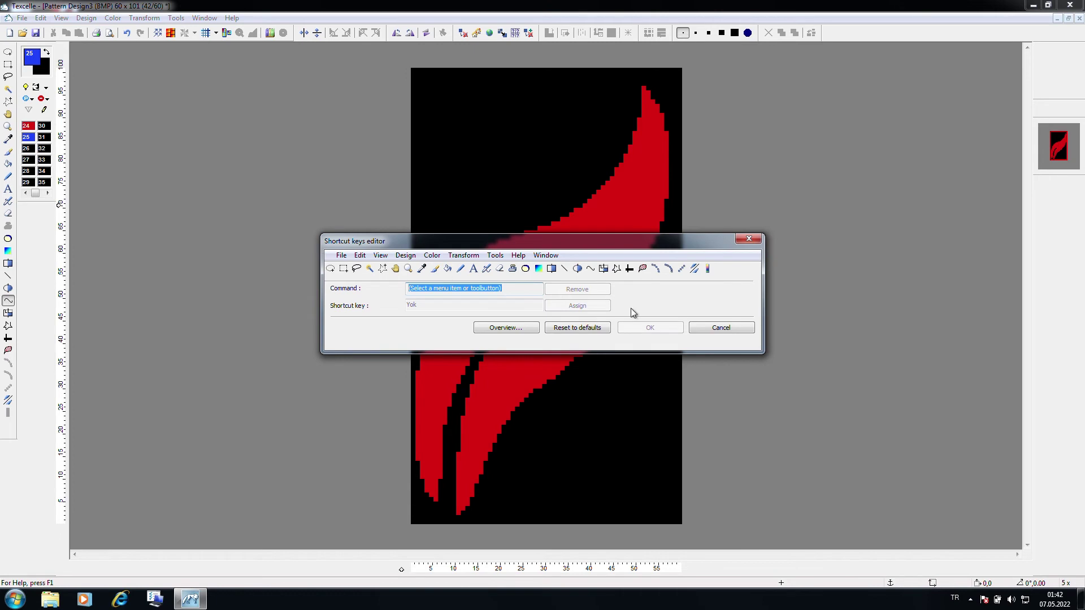
left_click(591, 270)
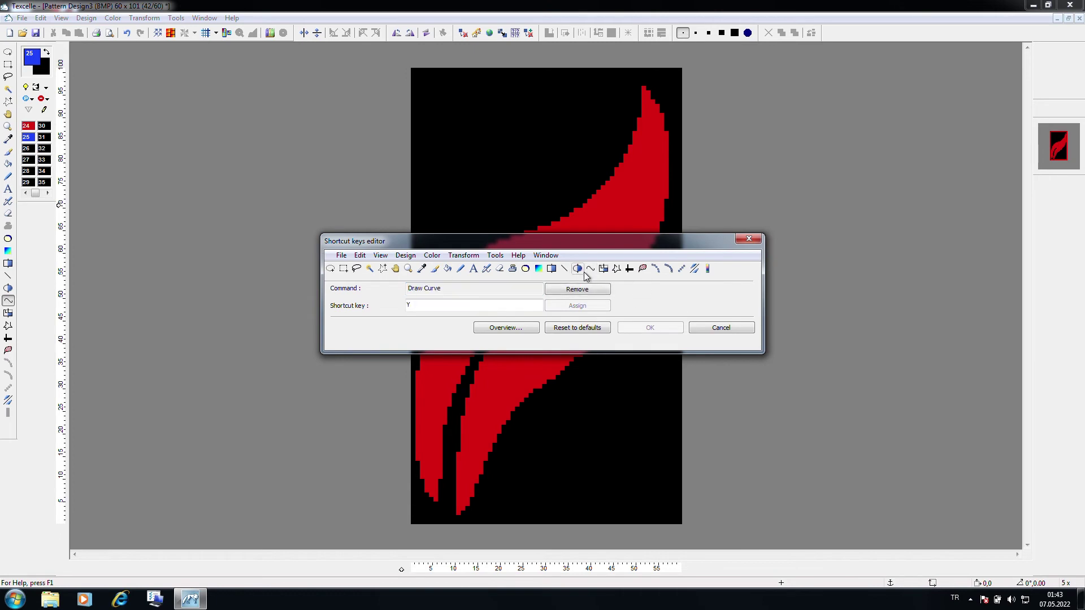
key("a")
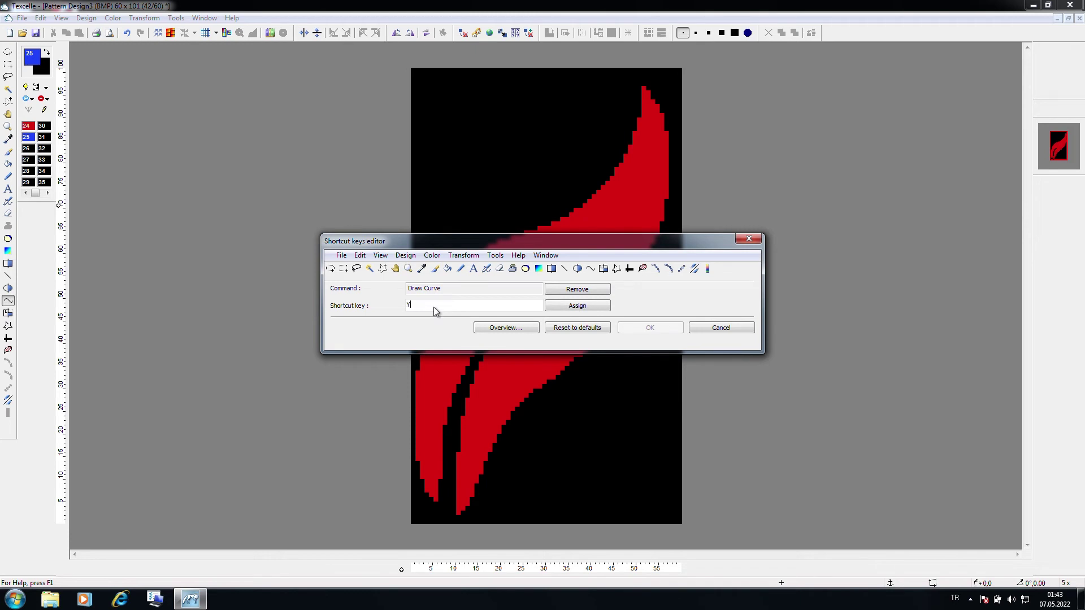
left_click(576, 308)
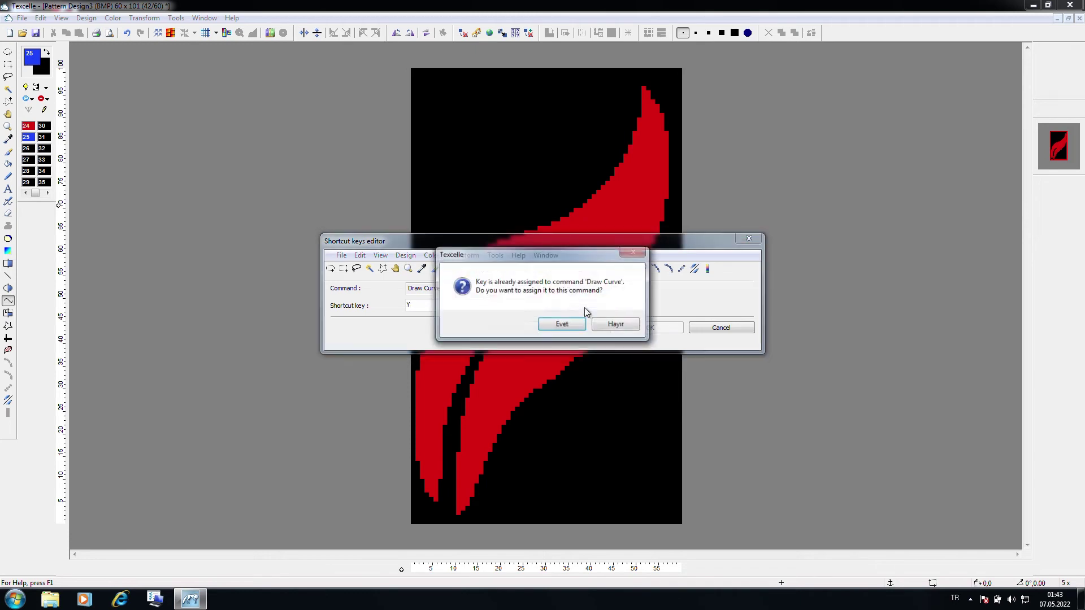
left_click(573, 324)
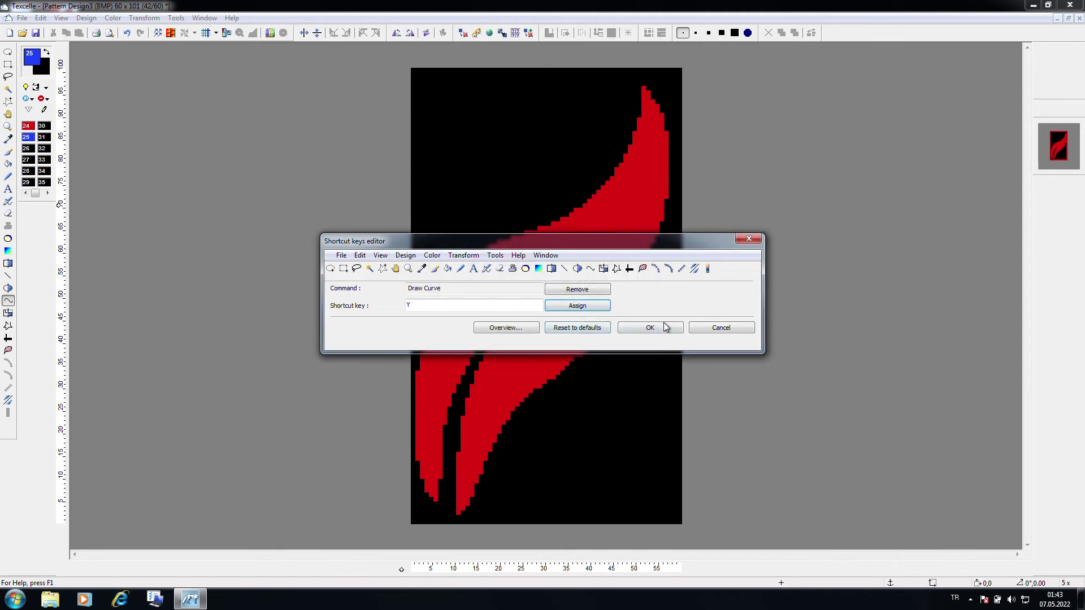
left_click(660, 329)
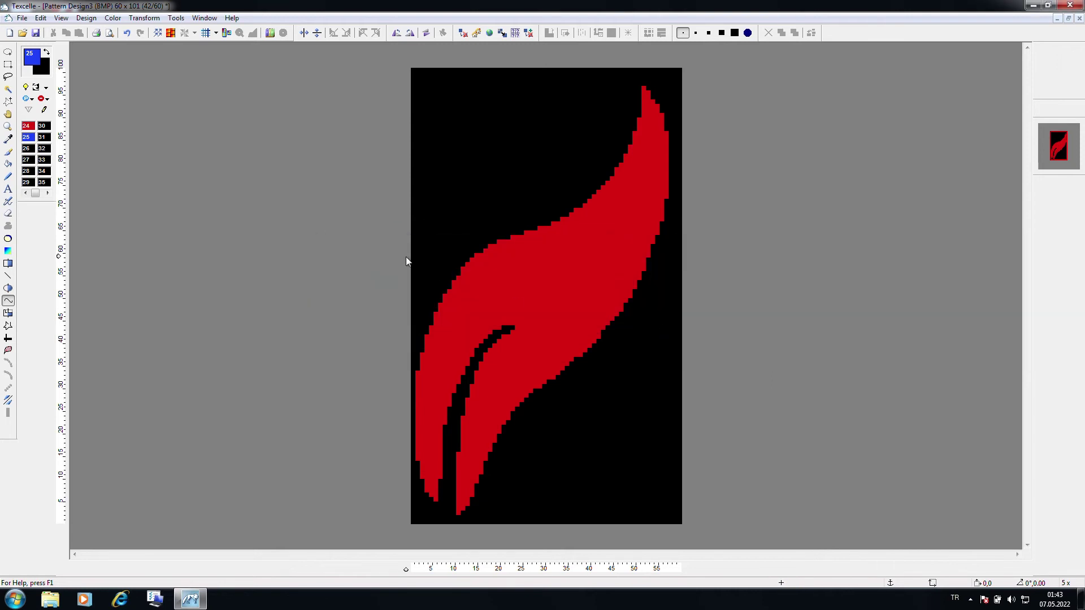
left_click(8, 302)
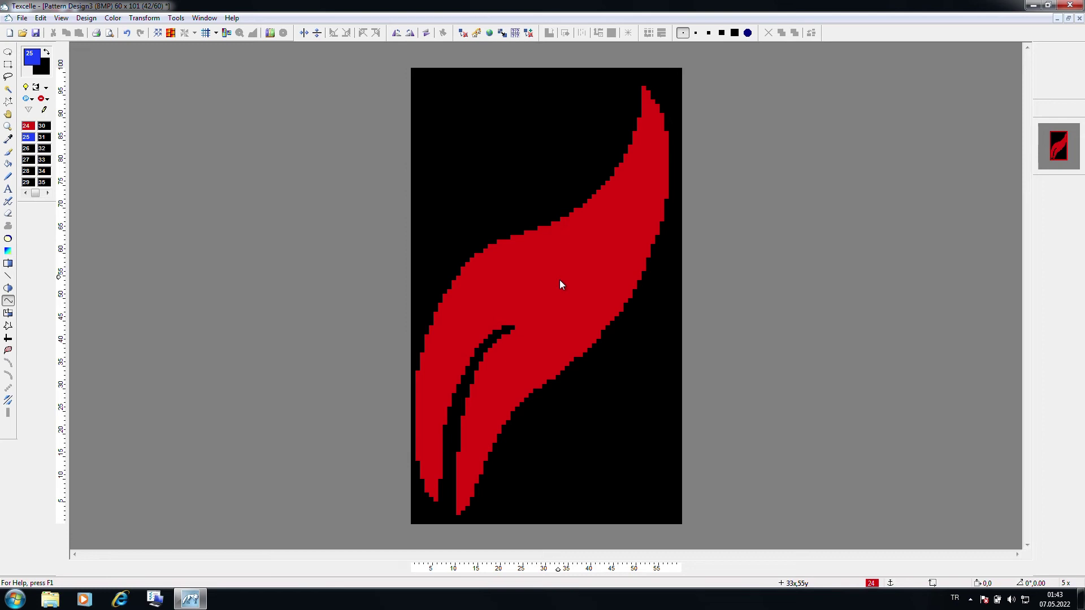
Examine the red motif's outline from its upper tip down to its two lower ends.
scroll(560, 280, "up", 3)
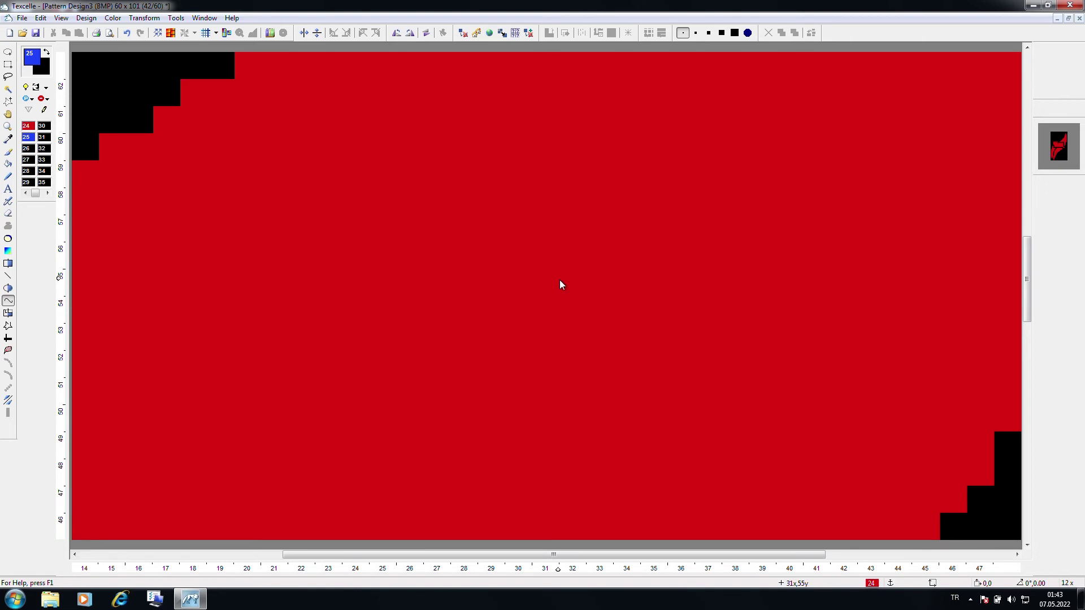
scroll(559, 279, "down", 5)
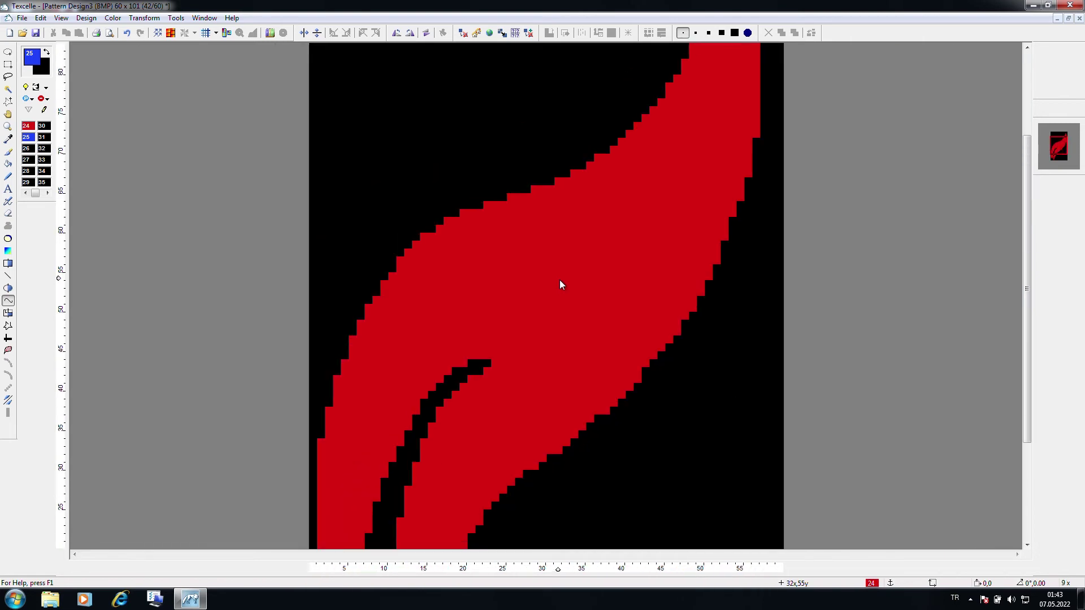
scroll(561, 284, "down", 2)
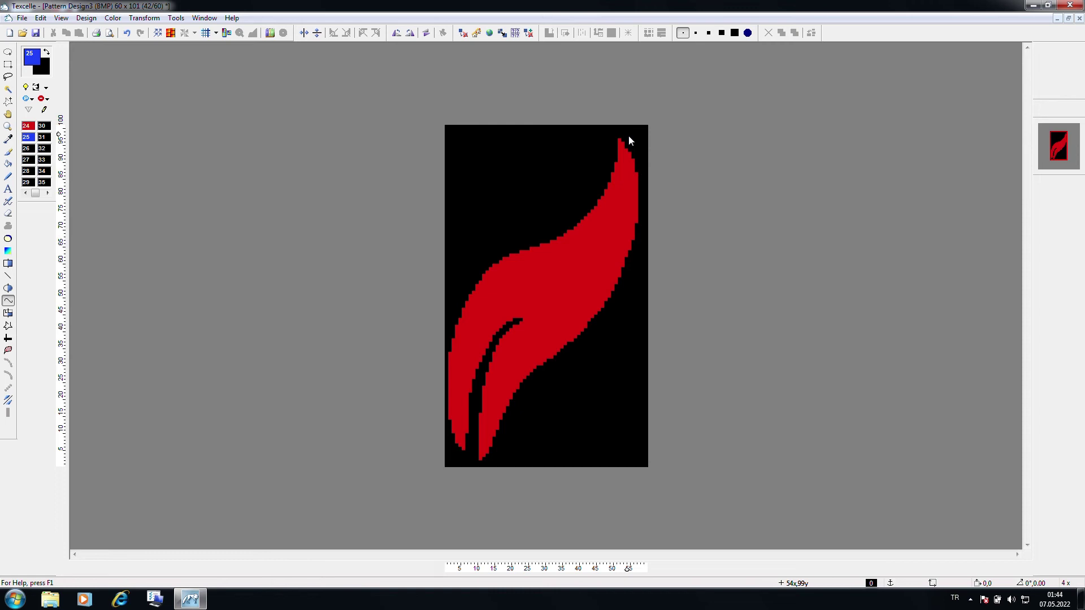
scroll(671, 189, "up", 3)
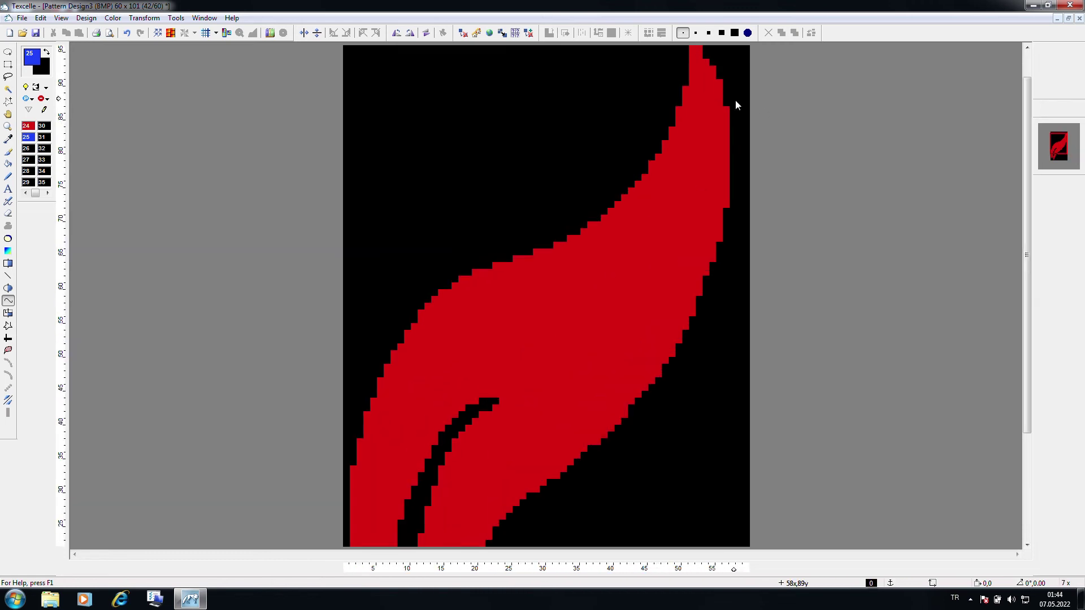
left_click_drag(727, 111, 728, 203)
scroll(392, 317, "down", 5)
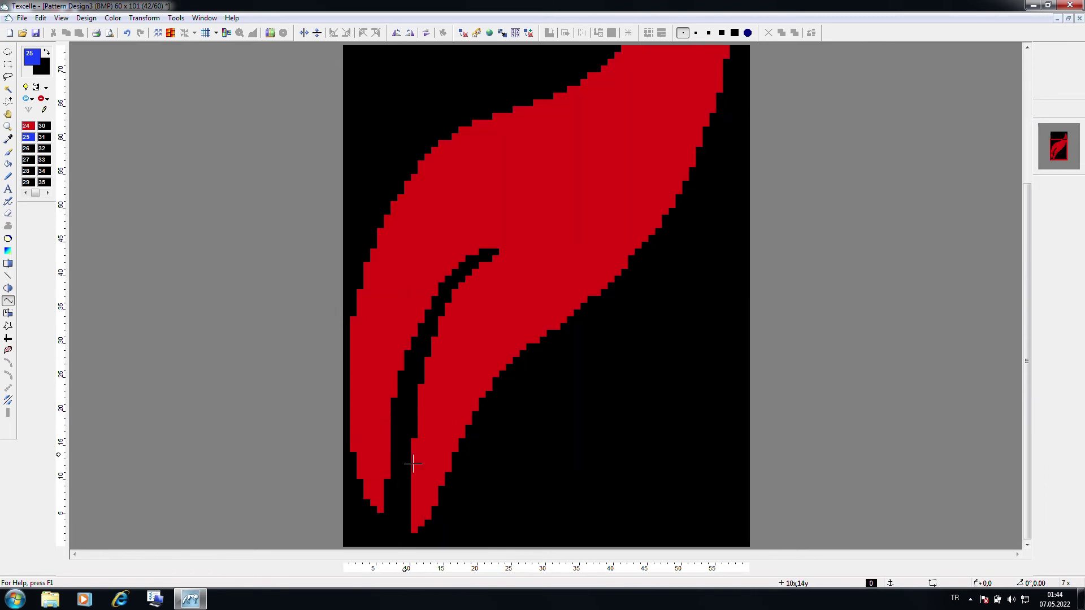
scroll(447, 506, "up", 2)
key("minus")
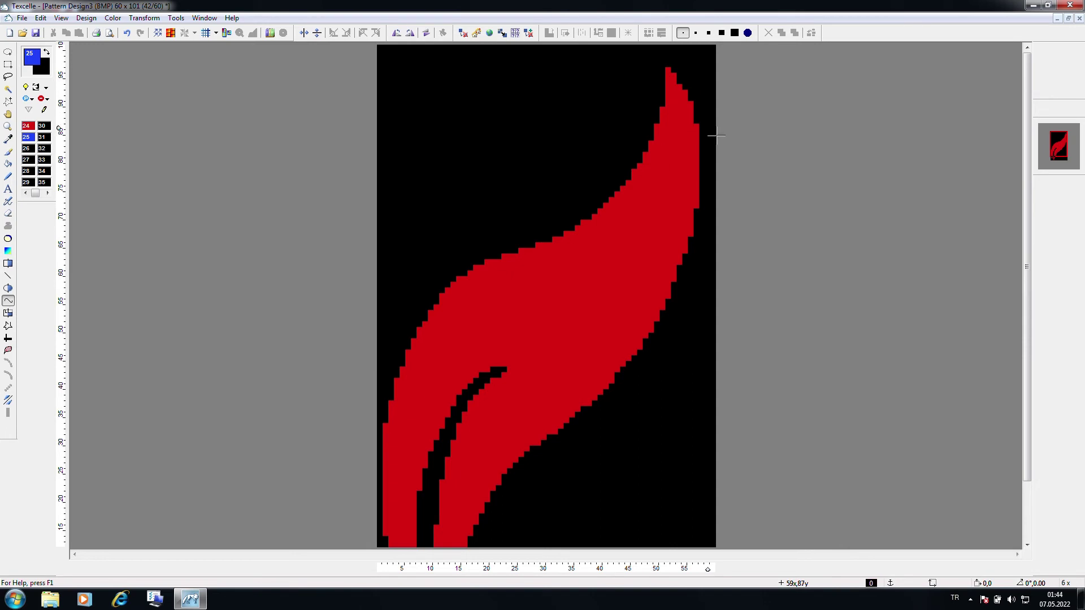
scroll(715, 134, "down", 1)
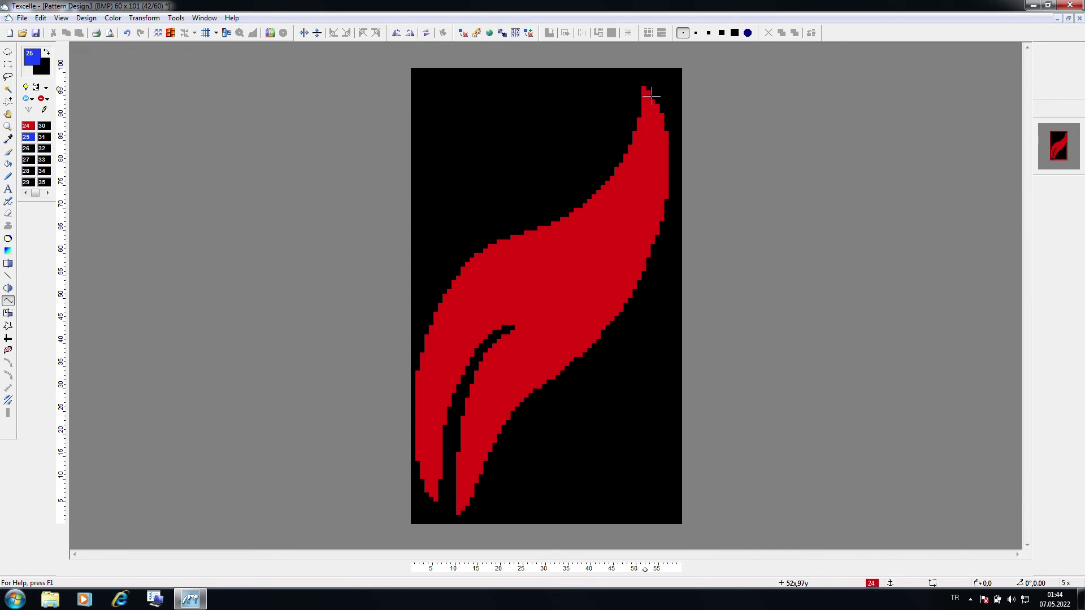
Draw a blue curve from the motif's upper tip along its upper-left edge to about midway, bending it to follow the red outline.
mouse_move(642, 89)
left_mouse_down()
mouse_move(337, 312)
mouse_move(414, 347)
mouse_move(429, 328)
mouse_move(734, 226)
mouse_move(120, 245)
mouse_move(561, 103)
mouse_move(688, 204)
mouse_move(917, 316)
mouse_move(791, 368)
mouse_move(842, 428)
mouse_move(763, 283)
mouse_move(501, 110)
mouse_move(646, 98)
mouse_move(599, 189)
mouse_move(527, 240)
mouse_move(522, 231)
mouse_move(608, 150)
mouse_move(644, 93)
mouse_move(591, 220)
mouse_move(545, 237)
mouse_move(588, 204)
mouse_move(622, 116)
mouse_move(635, 125)
mouse_move(554, 222)
mouse_move(551, 213)
mouse_move(640, 104)
mouse_move(601, 193)
mouse_move(553, 226)
mouse_move(404, 392)
mouse_move(411, 407)
mouse_move(417, 363)
mouse_move(548, 239)
mouse_move(477, 326)
mouse_move(445, 351)
mouse_move(633, 181)
mouse_move(534, 228)
mouse_move(553, 239)
mouse_move(475, 252)
mouse_move(561, 233)
mouse_move(645, 178)
mouse_move(680, 117)
mouse_move(693, 60)
mouse_move(523, 288)
left_mouse_up()
scroll(534, 228, "up", 2)
scroll(475, 252, "up", 2)
scroll(562, 232, "down", 2)
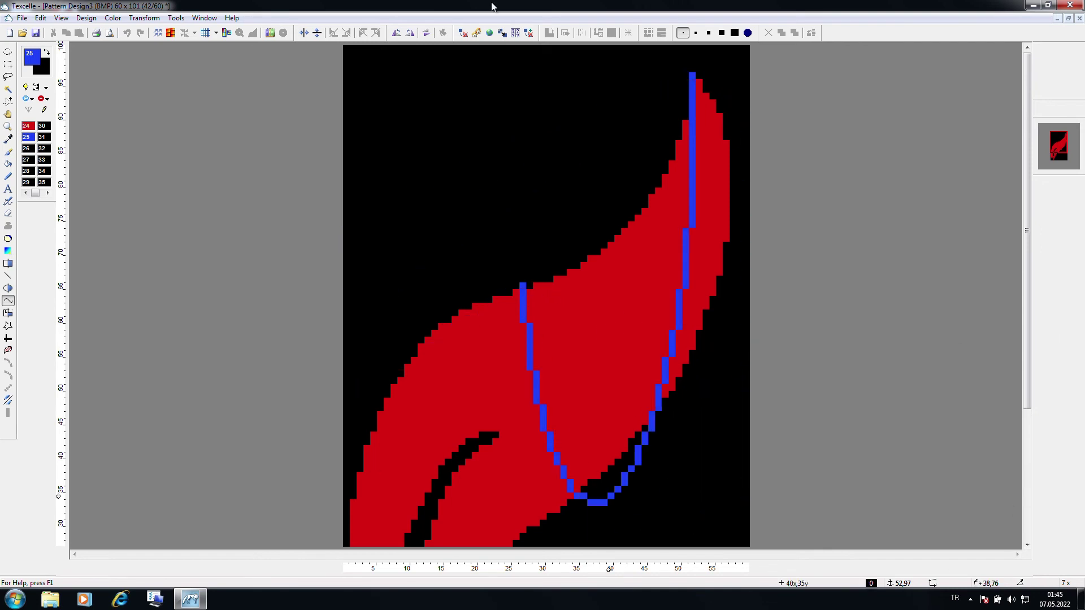
left_click_drag(513, 7, 633, 219)
left_click(633, 218)
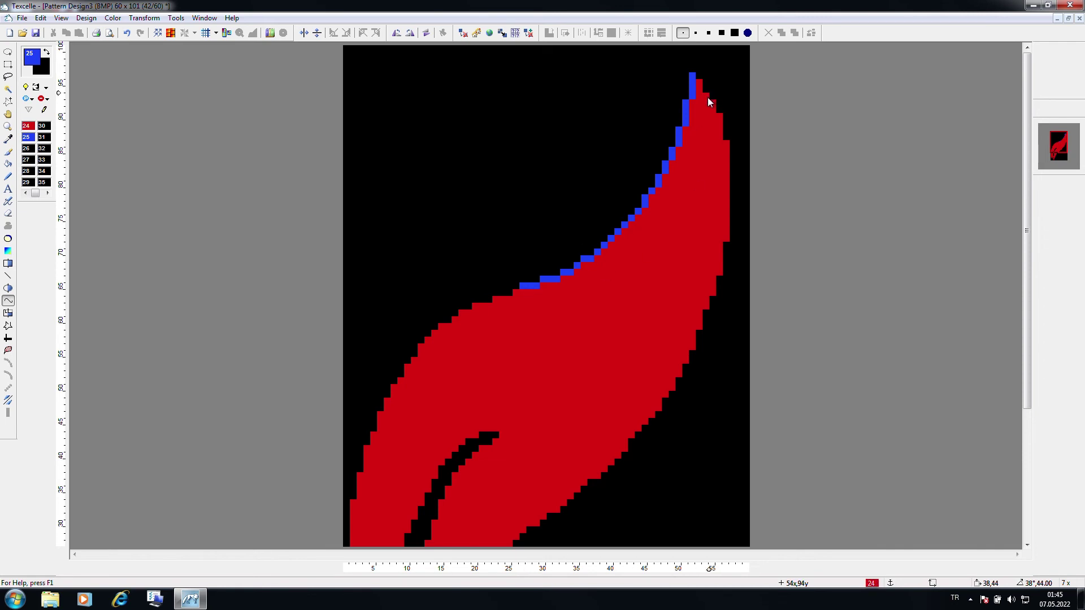
Draw a second blue curve from the first curve's lower end around the motif's left shoulder and down to the canvas's left edge.
mouse_move(522, 286)
left_mouse_down()
mouse_move(273, 489)
mouse_move(495, 394)
left_mouse_up()
scroll(638, 365, "down", 3)
left_click_drag(638, 365, 347, 448)
scroll(343, 448, "up", 2)
scroll(148, 453, "down", 1)
mouse_move(276, 460)
left_mouse_down()
mouse_move(286, 441)
mouse_move(272, 538)
mouse_move(301, 358)
mouse_move(287, 459)
mouse_move(278, 455)
left_mouse_up()
left_click(277, 452)
scroll(484, 197, "down", 1)
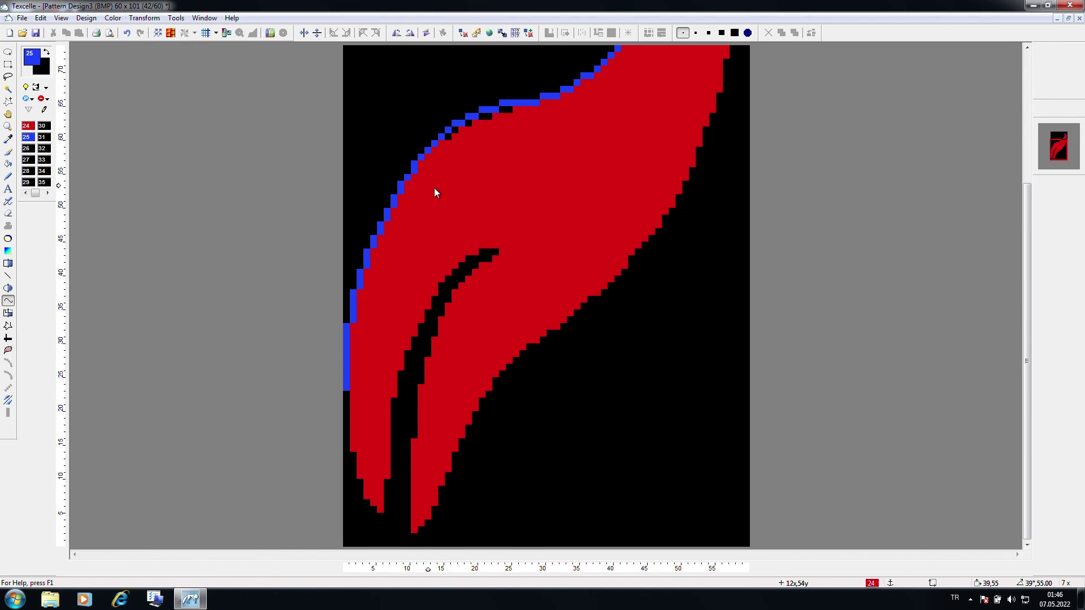
Inspect the curve along the motif's left shoulder, undoing and redoing it to compare it with the red outline.
scroll(426, 217, "up", 2)
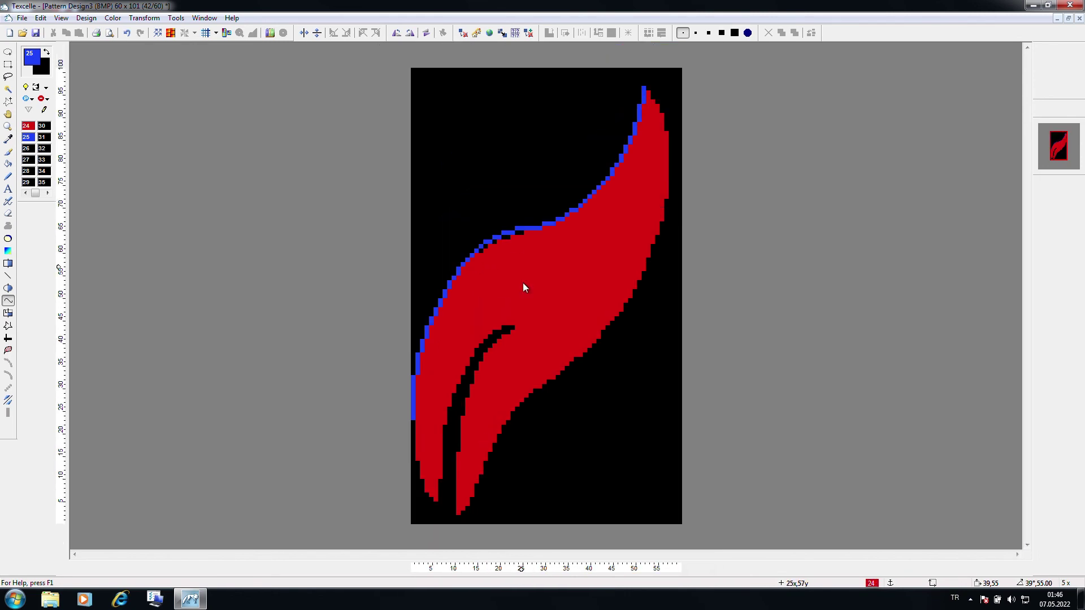
scroll(521, 229, "up", 2)
key("Escape")
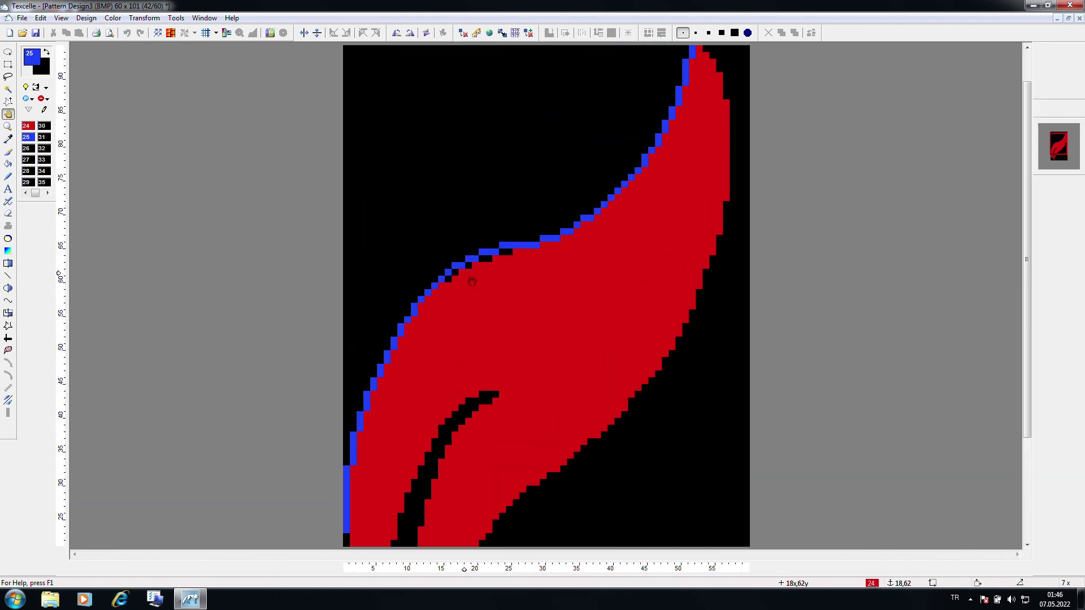
scroll(452, 290, "up", 3)
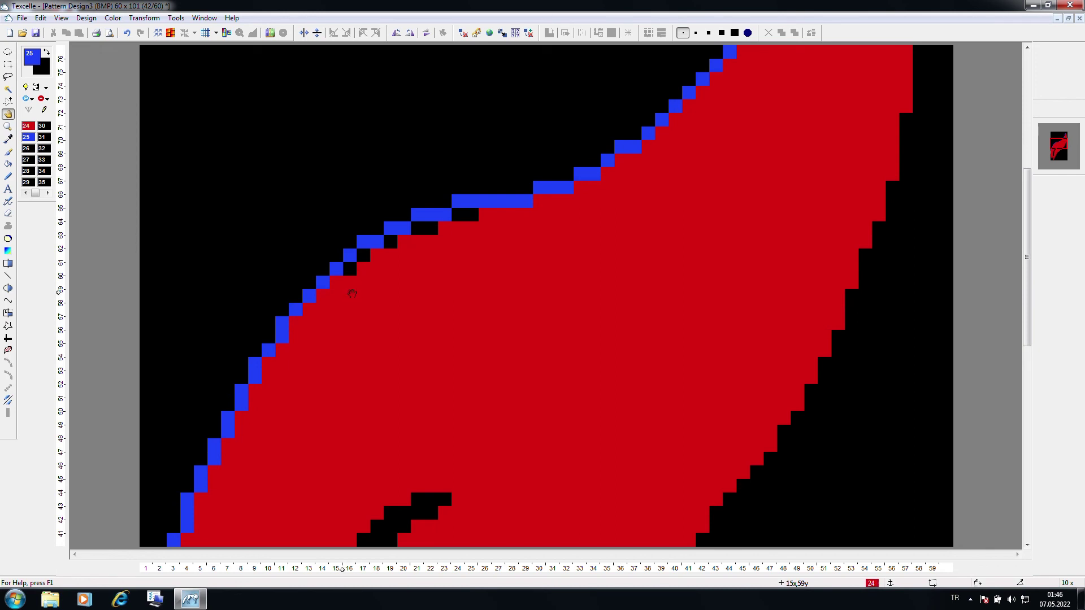
scroll(666, 204, "down", 3)
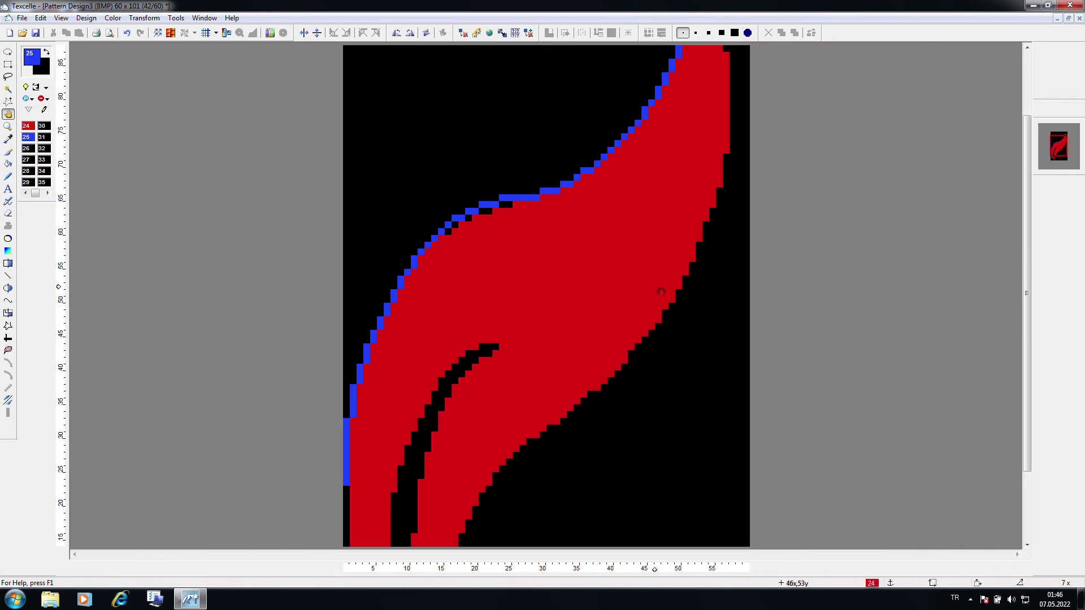
left_click_drag(671, 231, 666, 319)
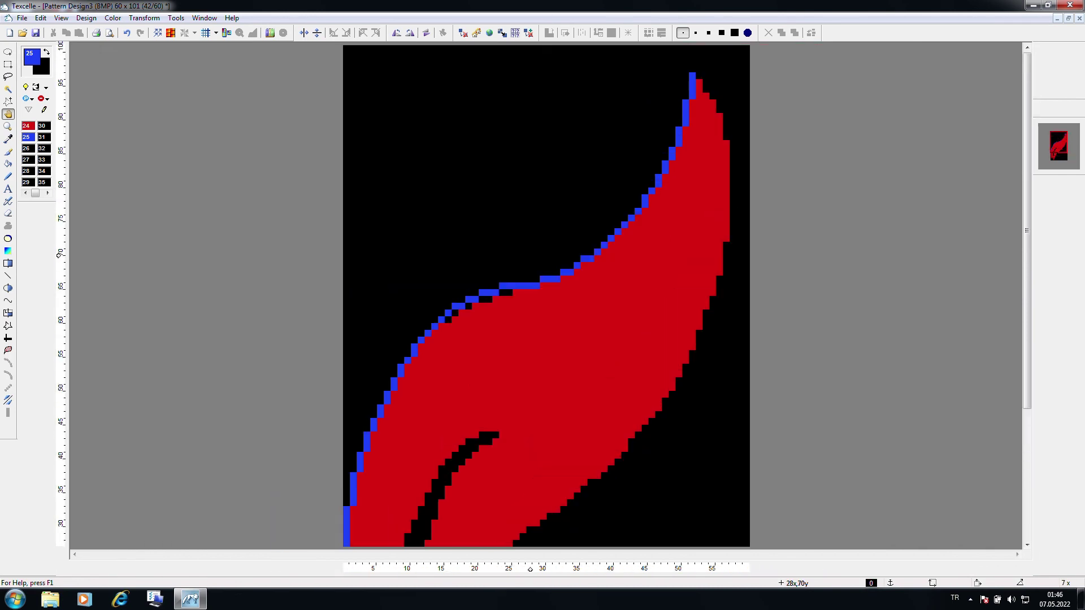
scroll(530, 254, "up", 1)
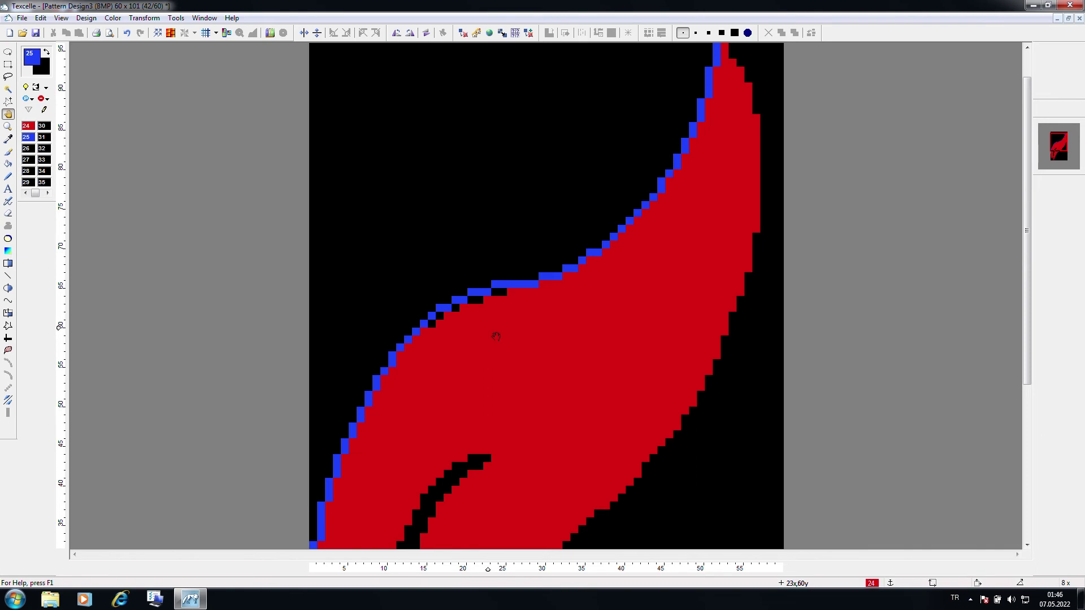
key("ctrl+z")
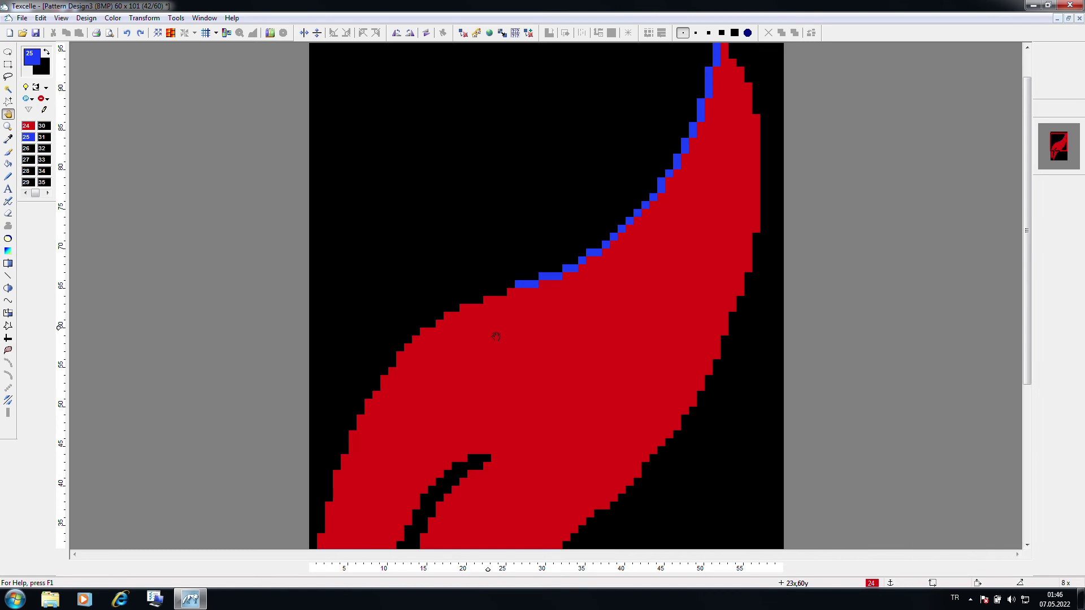
key("ctrl+y")
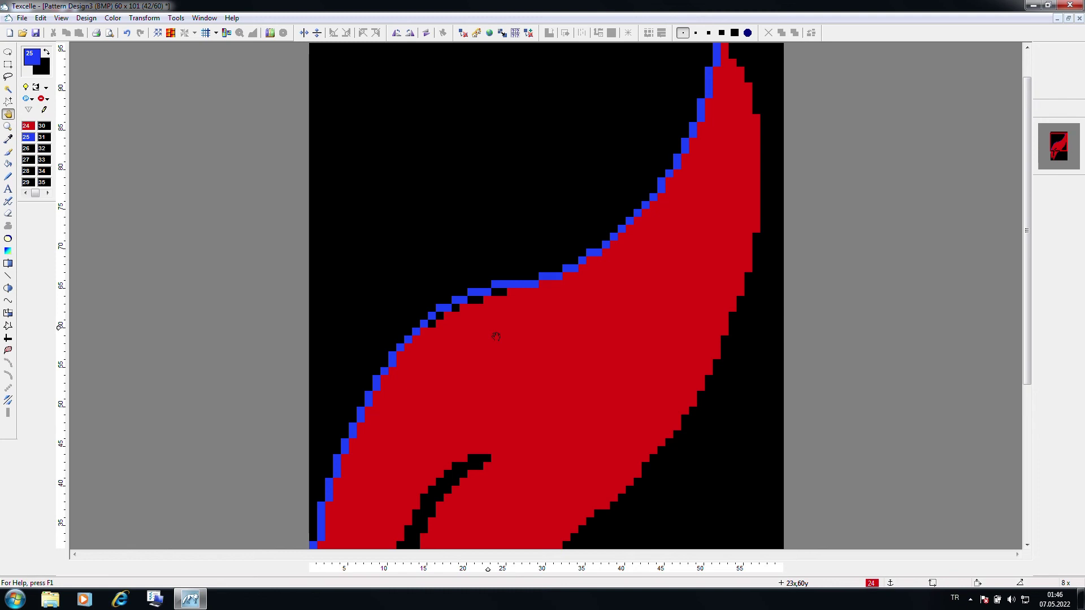
scroll(496, 337, "down", 1)
Reactivate the Draw Curve tool and continue the blue outline from the left-shoulder curve's end to the left lobe's lower tip.
left_click(8, 301)
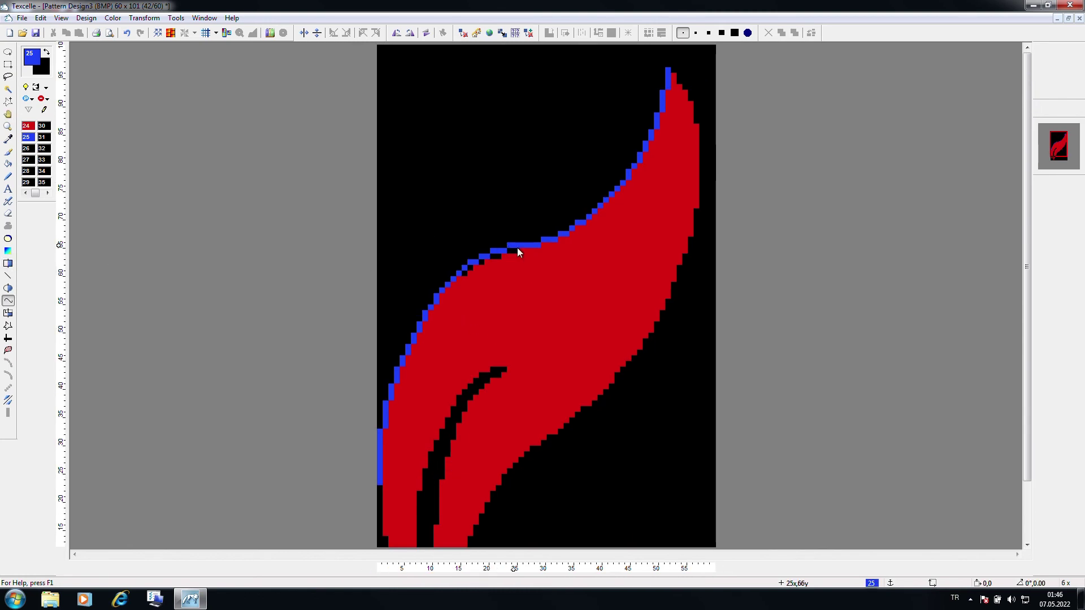
scroll(362, 476, "down", 3)
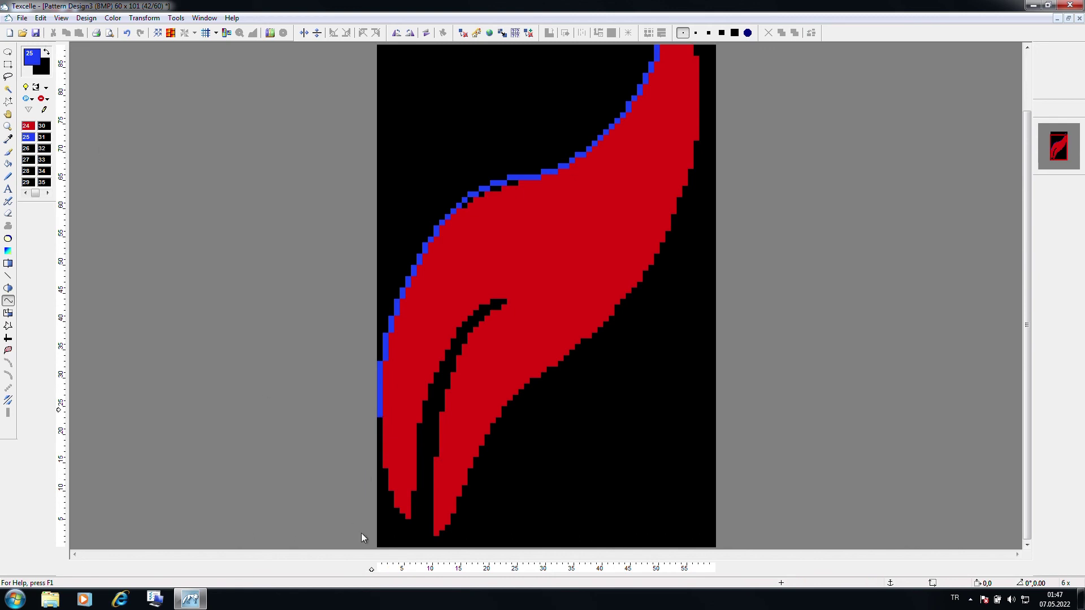
left_click_drag(380, 423, 408, 517)
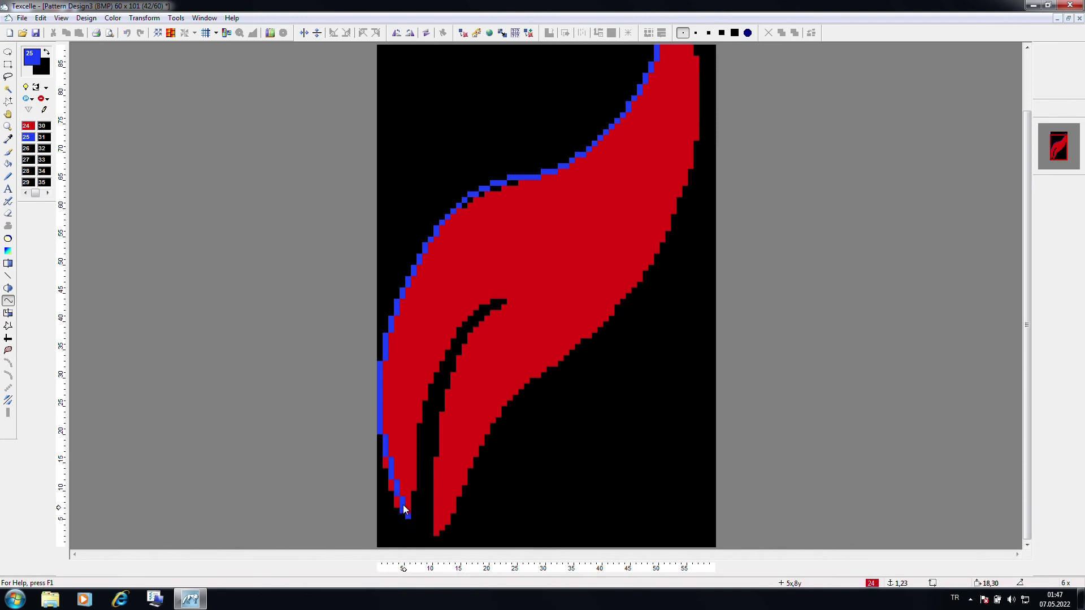
left_click(391, 488)
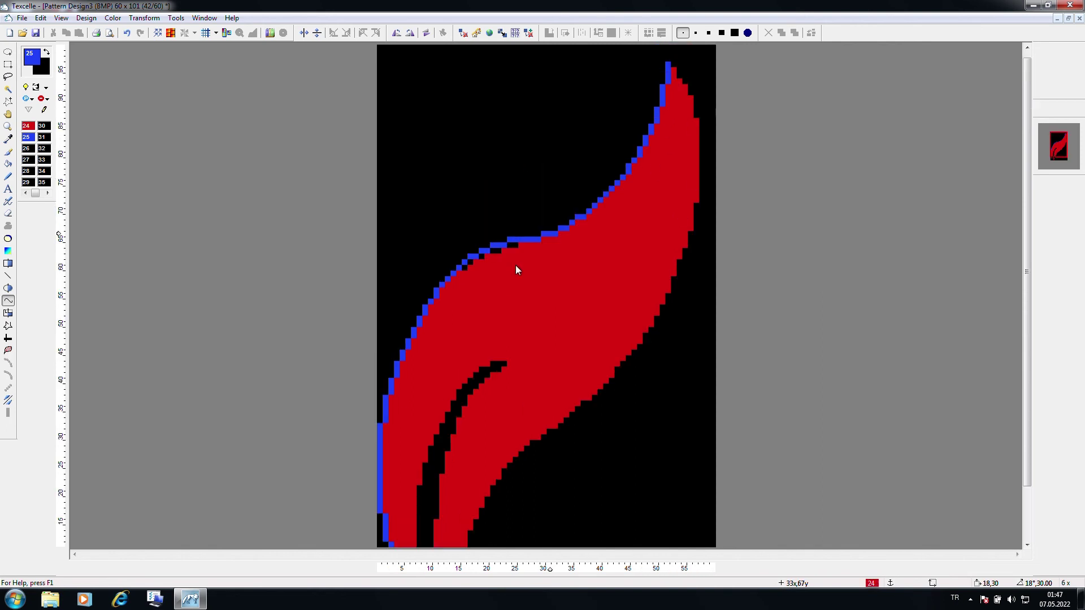
Try to draw a blue curve from the left lobe's tip along the inner slit's left edge to the slit's upper end.
scroll(553, 133, "up", 3)
scroll(507, 257, "up", 3)
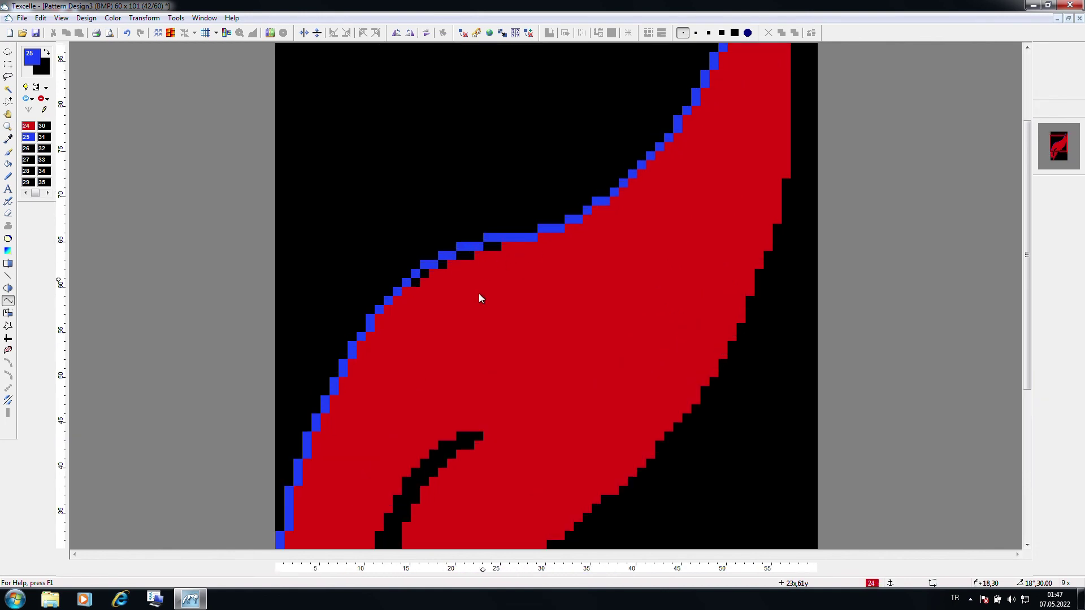
scroll(484, 286, "down", 2)
scroll(398, 518, "down", 3)
left_click_drag(414, 402, 485, 249)
left_click(430, 317)
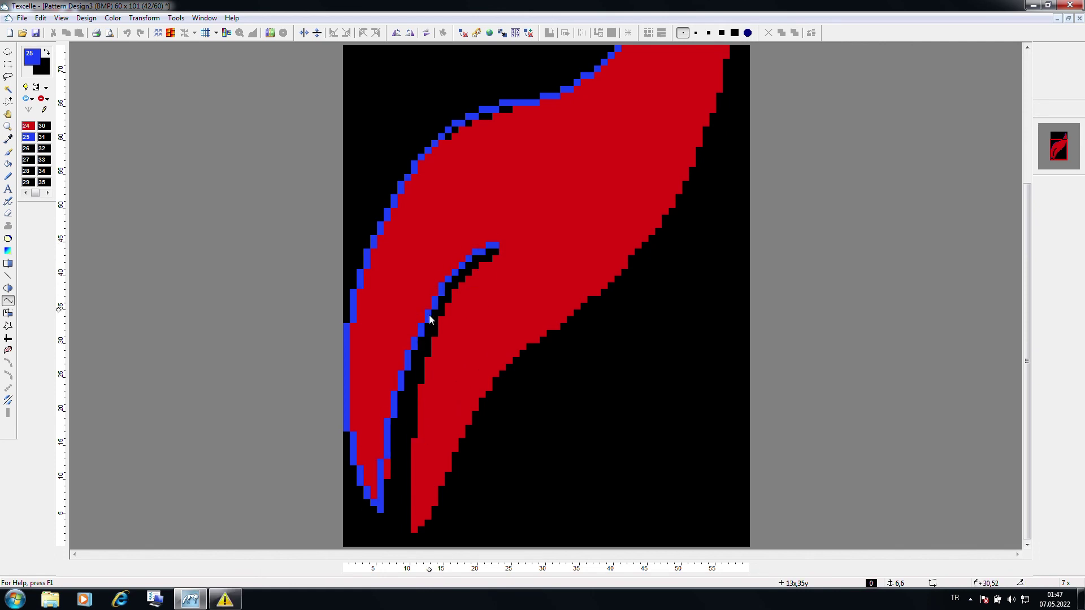
left_click(423, 324)
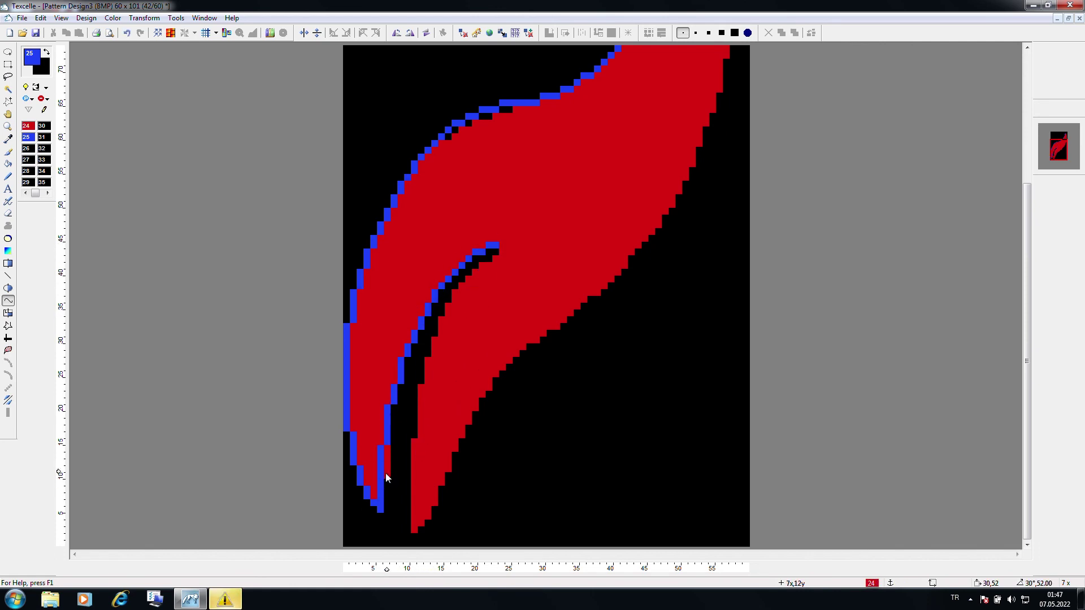
Check the curve along the inner slit's left edge up close and undo it.
scroll(500, 247, "up", 3)
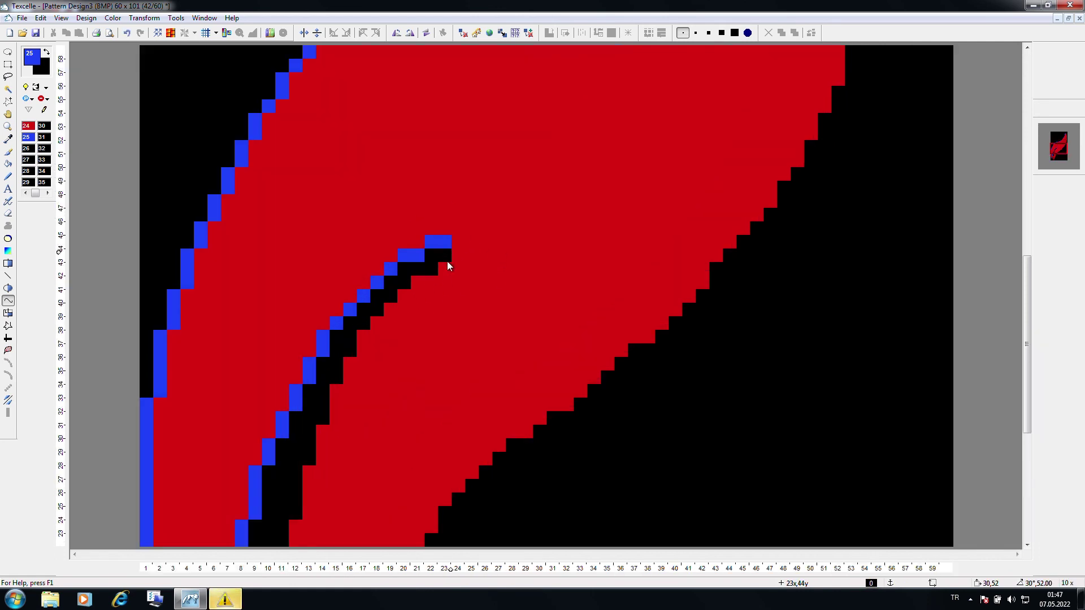
mouse_move(443, 235)
left_mouse_down()
mouse_move(654, 288)
mouse_move(514, 298)
left_mouse_up()
right_click(514, 296)
left_click_drag(405, 264, 560, 227)
right_click(557, 228)
left_click_drag(451, 245, 285, 439)
right_click(285, 439)
scroll(469, 243, "down", 1)
scroll(410, 254, "down", 3)
key("ctrl+z")
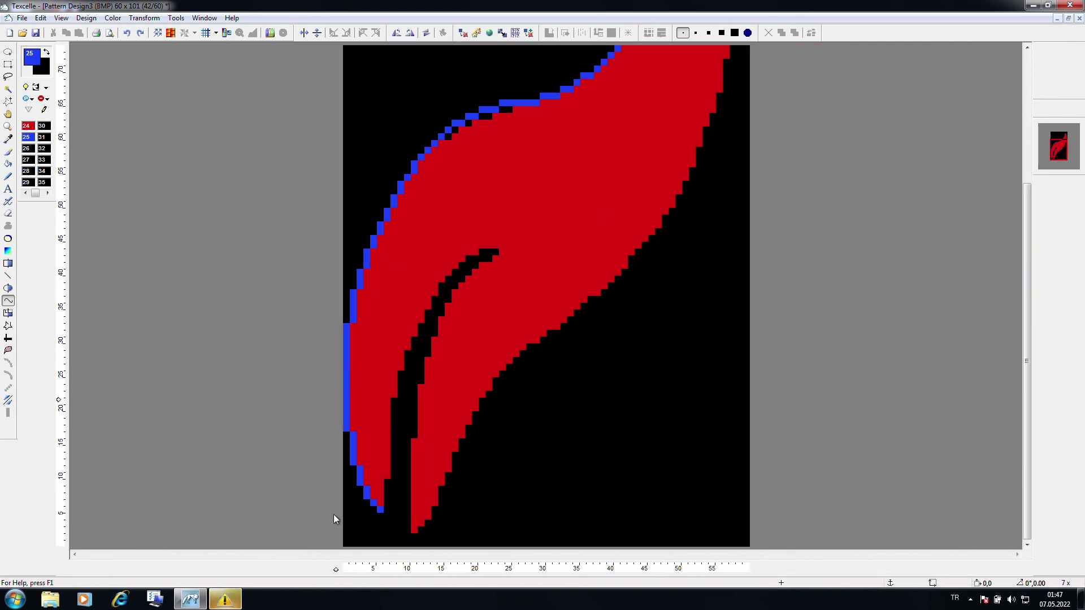
left_click(388, 508)
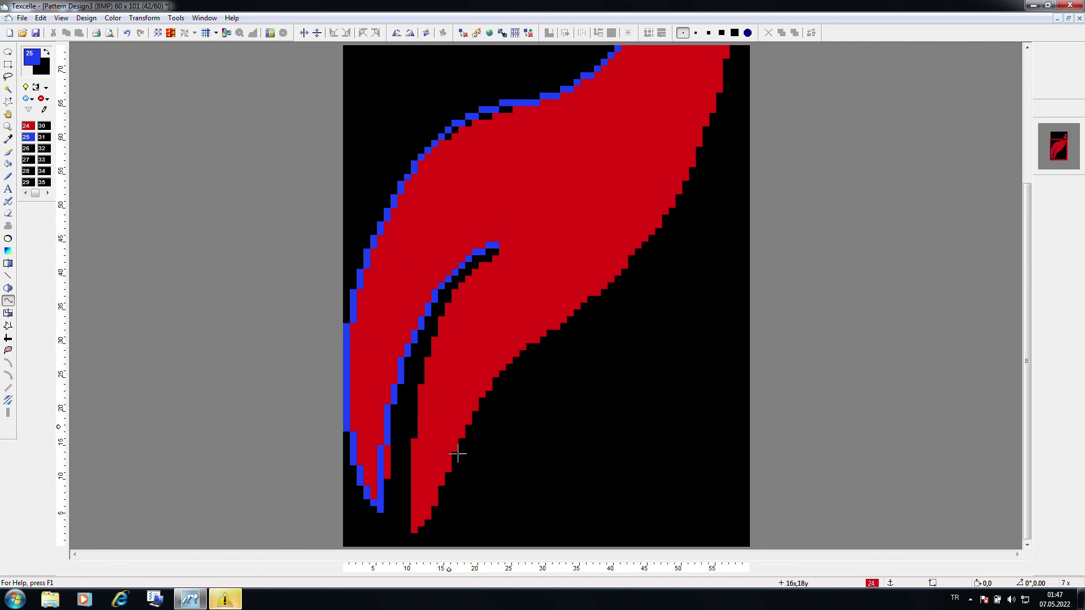
scroll(392, 504, "up", 1)
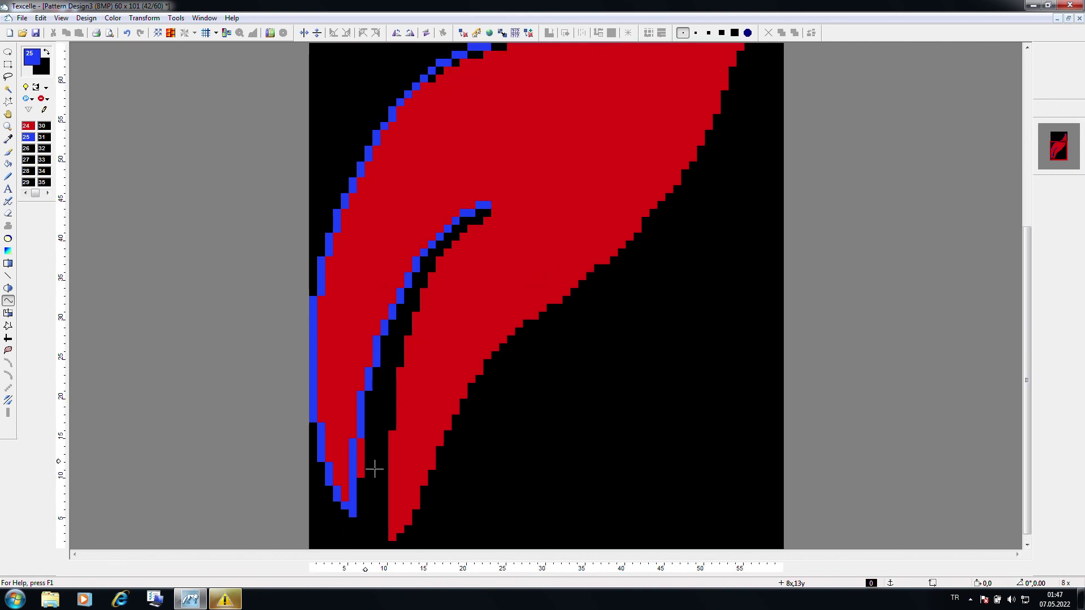
key("ctrl+z")
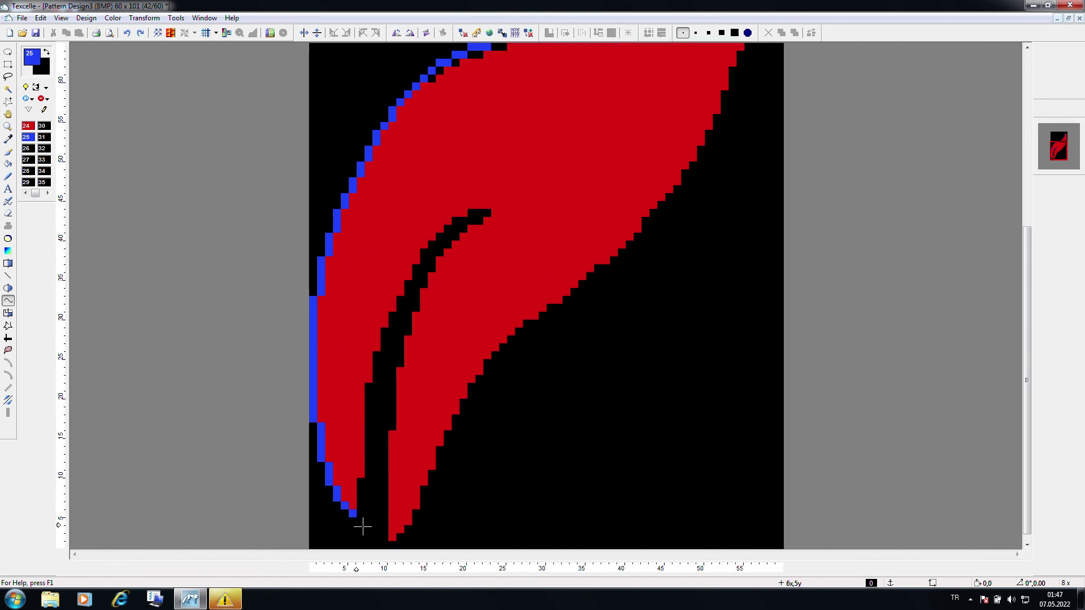
Trace the inner slit's left edge in blue from the left lobe's tip to the slit's upper end, and close that end.
mouse_move(356, 521)
left_mouse_down()
mouse_move(365, 443)
mouse_move(489, 213)
mouse_move(476, 213)
mouse_move(490, 208)
mouse_move(405, 291)
left_mouse_up()
left_click(403, 285)
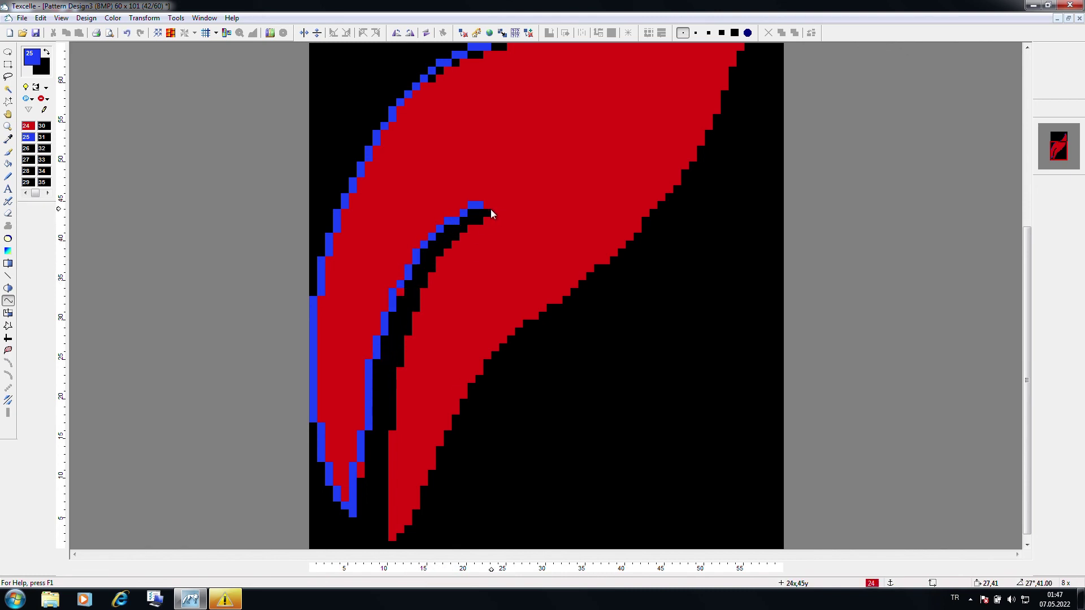
left_click(487, 206)
mouse_move(487, 207)
left_mouse_down()
mouse_move(489, 231)
mouse_move(484, 203)
mouse_move(489, 219)
left_mouse_up()
Try a blue curve along the inner slit's right edge between its upper end and the right lobe, and undo it.
left_click_drag(387, 492, 487, 221)
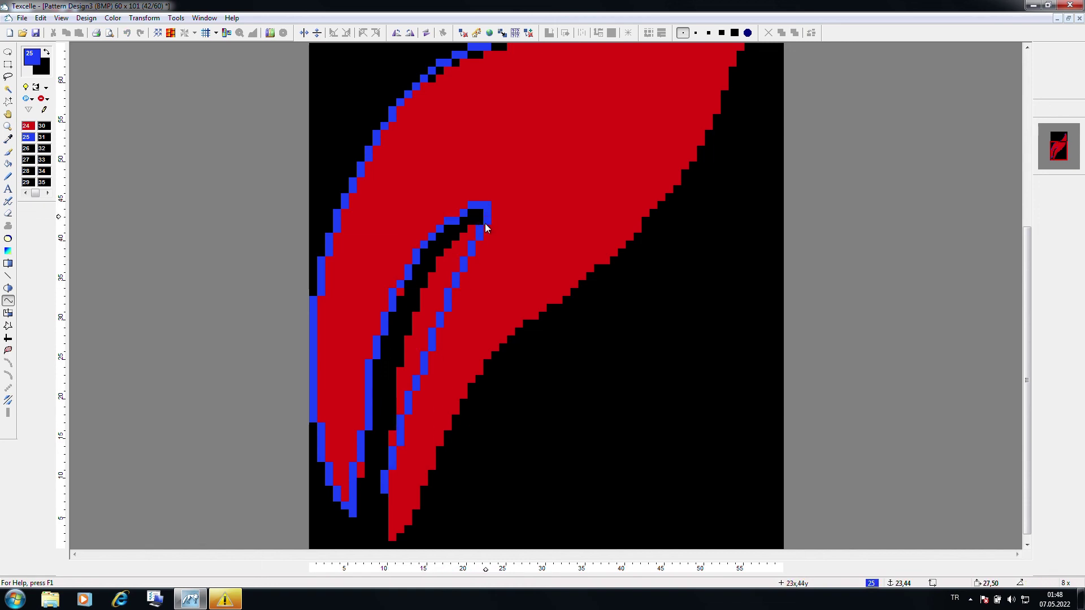
left_click(428, 296)
scroll(478, 264, "down", 1)
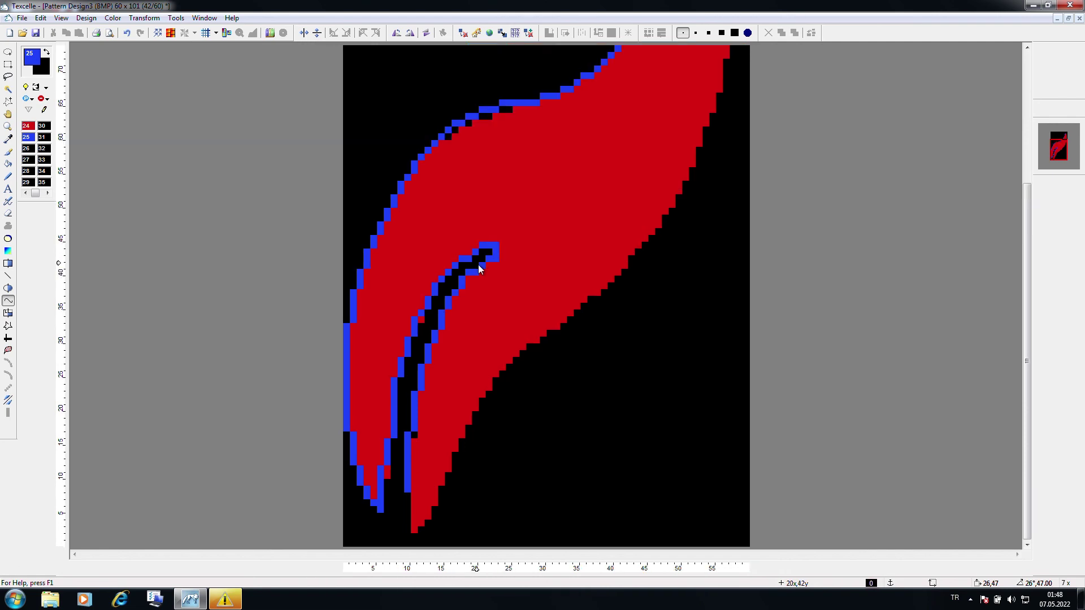
key("ctrl+z")
Draw a blue curve from the slit's closed upper end down its right edge to near the right lobe's lower end.
left_click_drag(495, 259, 411, 480)
left_click_drag(445, 340, 451, 310)
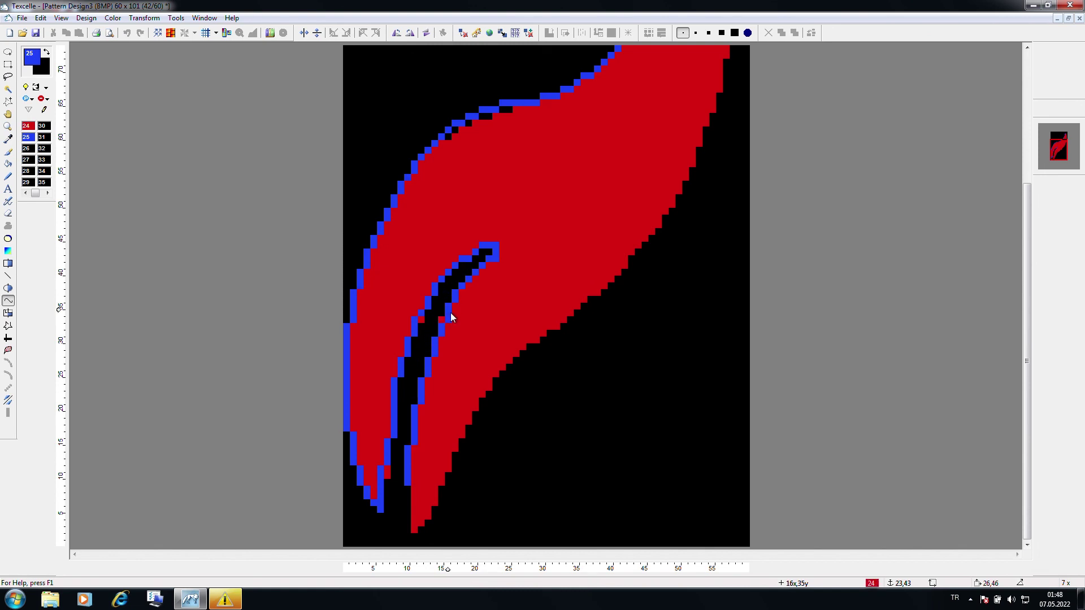
left_click(450, 309)
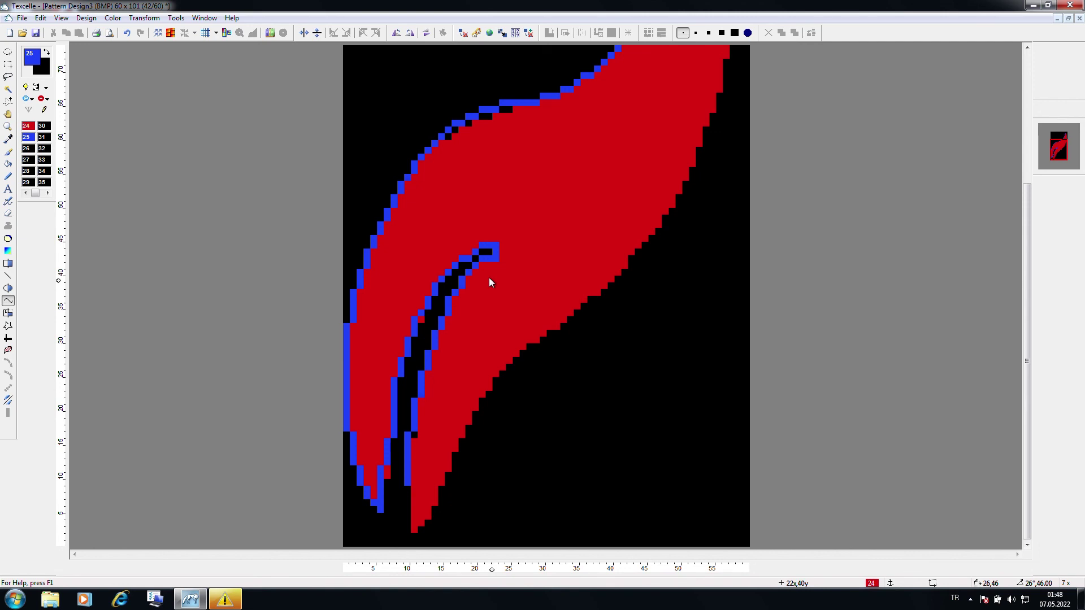
Retouch single pixels at the inner slit's upper end in blue and black with the pencil to smooth its narrow neck.
scroll(490, 277, "up", 2)
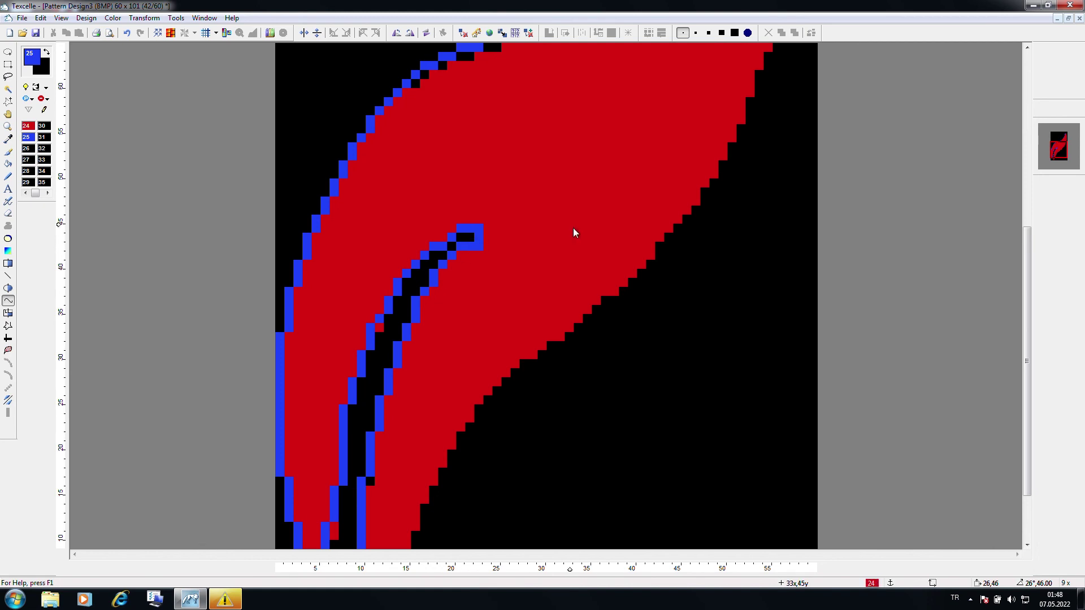
key("p")
left_click(455, 231)
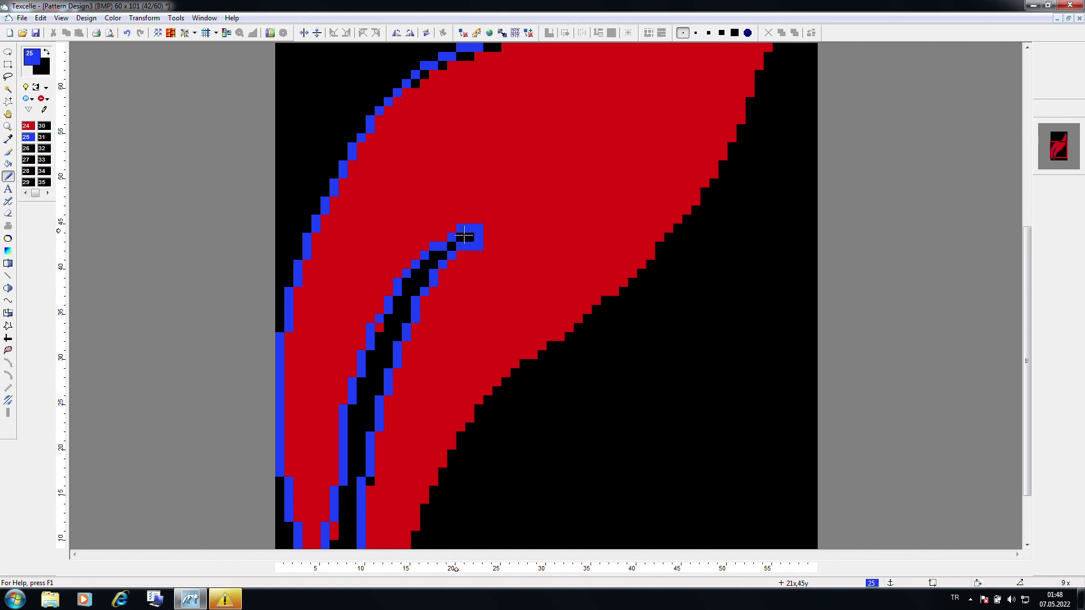
scroll(459, 244, "up", 3)
right_click(328, 270)
right_click(353, 260)
left_click(333, 258)
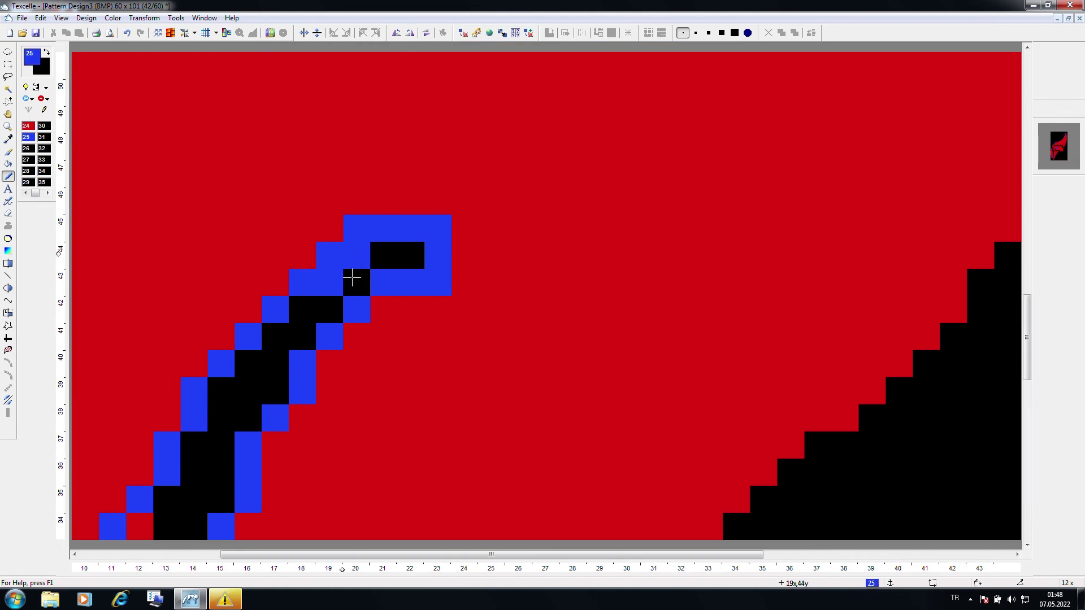
right_click(356, 276)
left_click(356, 260)
left_click(332, 284)
scroll(353, 302, "down", 2)
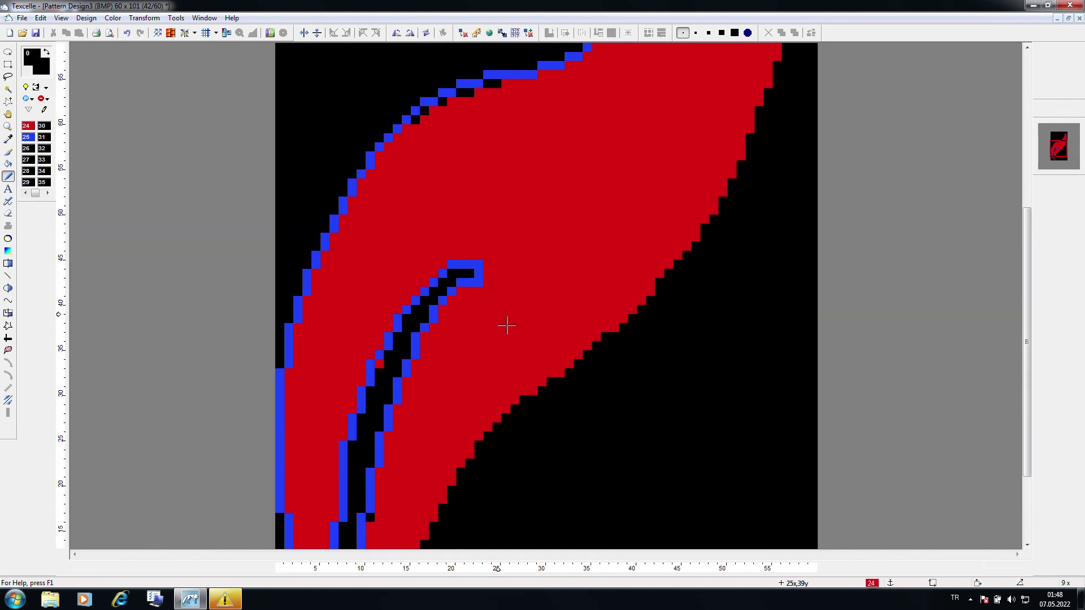
Extend the blue curve down the slit's right edge to the right lobe's tip, and trace the lobe's outer edge up to about row 20.
key("c")
right_click(388, 427)
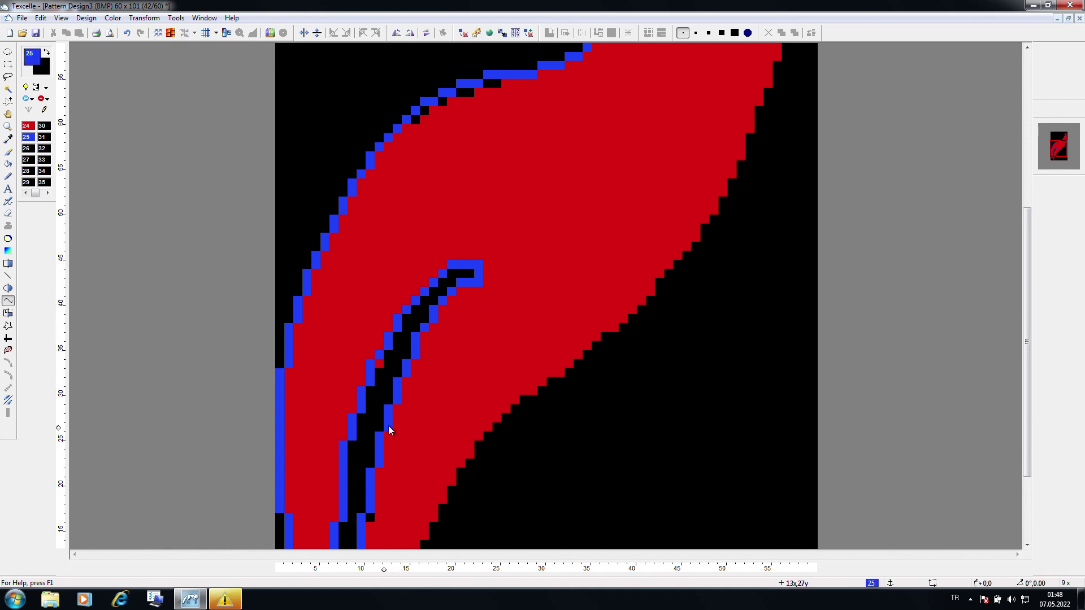
scroll(388, 426, "down", 2)
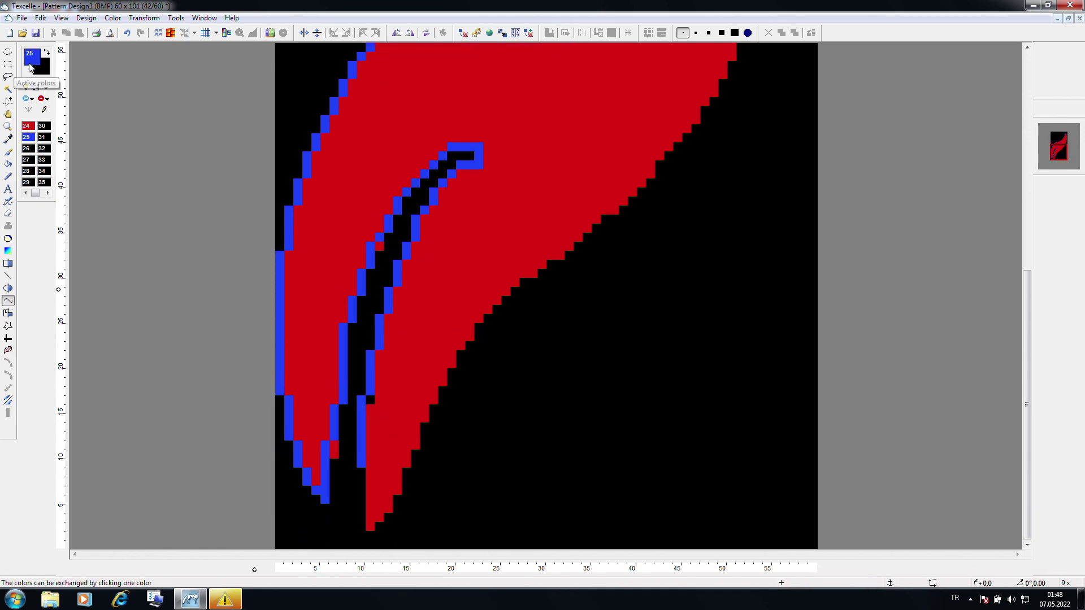
left_click_drag(361, 470, 366, 537)
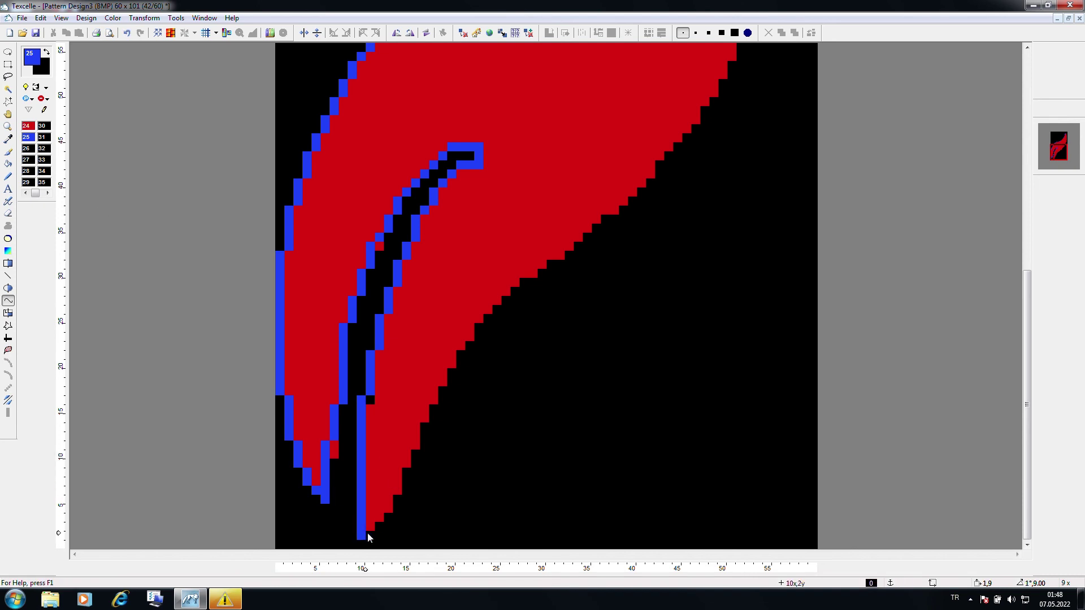
left_click_drag(369, 528, 481, 438)
scroll(426, 357, "down", 3)
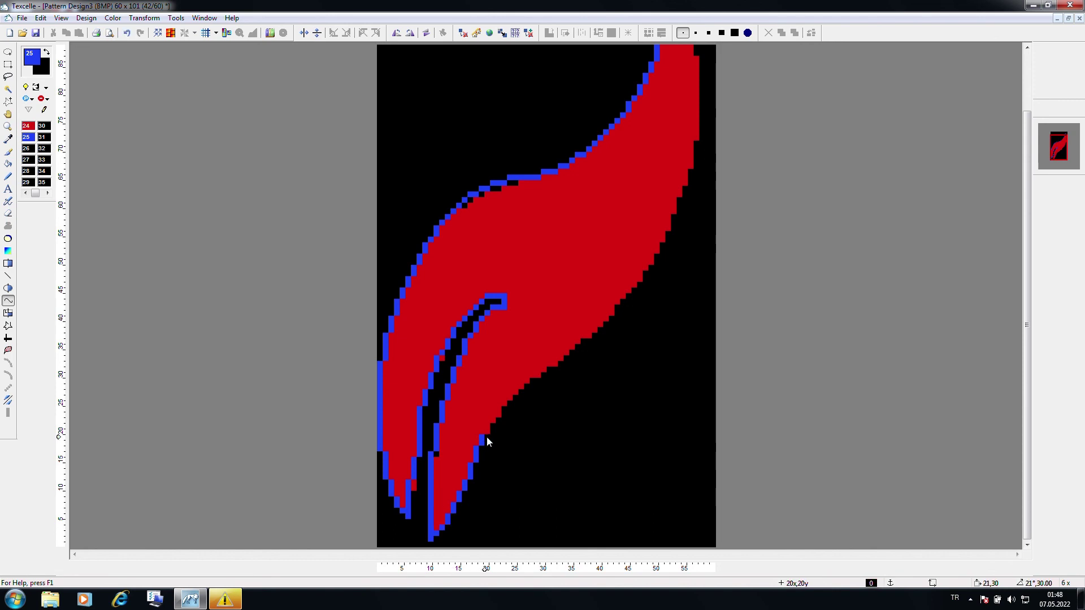
Try a blue curve from the right lobe's outer edge up the motif's lower right edge, check it up close and undo it.
left_click_drag(486, 437, 547, 363)
left_click(547, 363)
scroll(458, 455, "up", 2)
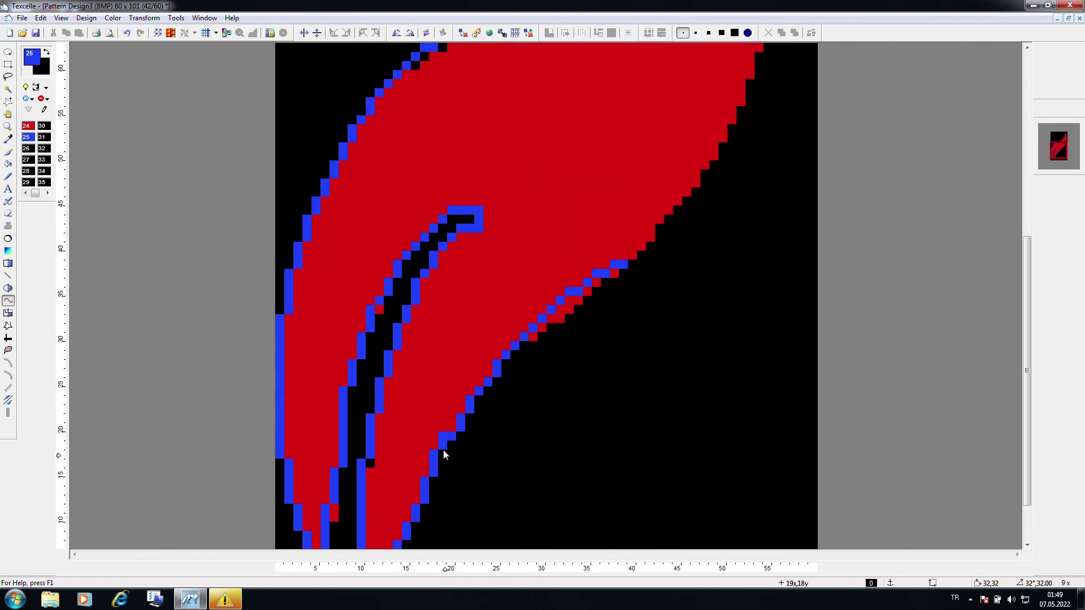
scroll(455, 436, "up", 3)
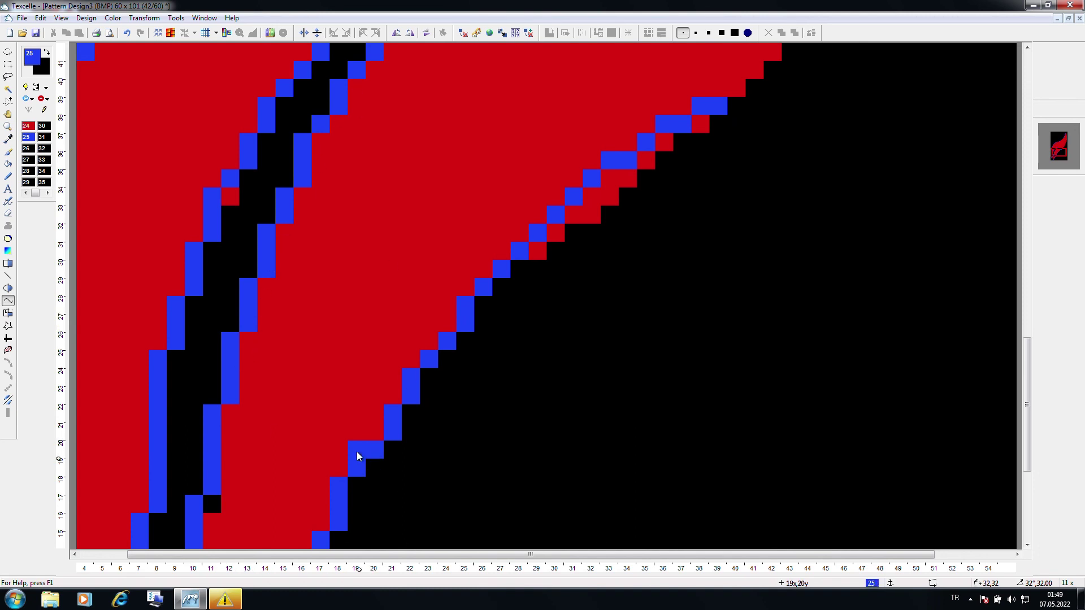
key("ctrl+z")
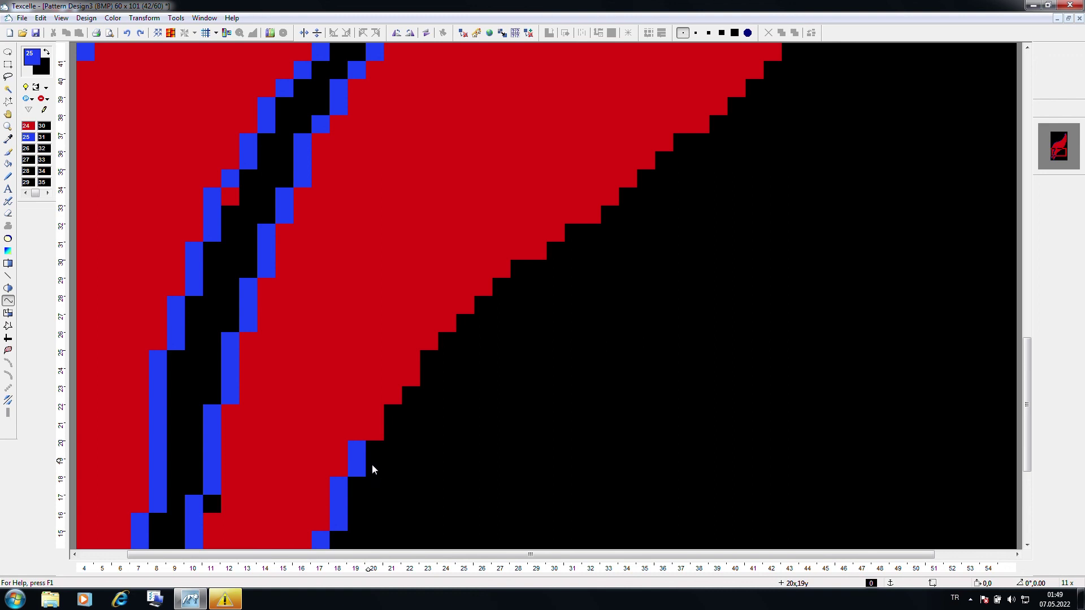
left_click(384, 446)
key("Escape")
left_click(382, 440)
key("Escape")
left_click(374, 451)
key("Escape")
Try a longer blue curve from pixel 20,21 along the motif's right edge, bend it toward the edge, and undo it.
mouse_move(374, 432)
left_mouse_down()
mouse_move(388, 435)
mouse_move(358, 450)
mouse_move(380, 482)
mouse_move(536, 227)
left_mouse_up()
scroll(702, 252, "down", 4)
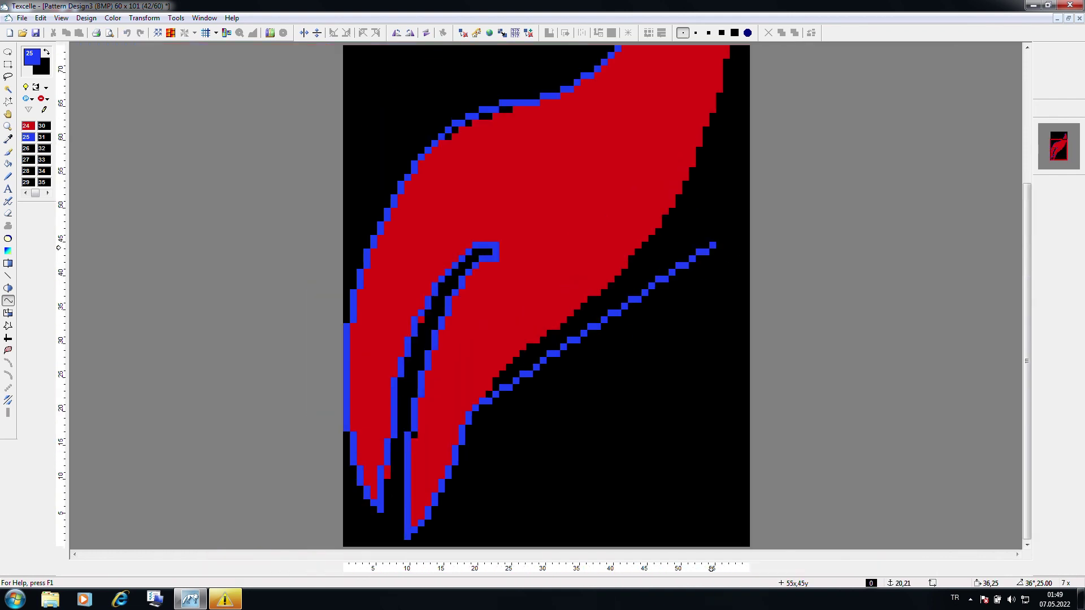
left_click_drag(622, 257, 681, 239)
scroll(684, 167, "up", 2)
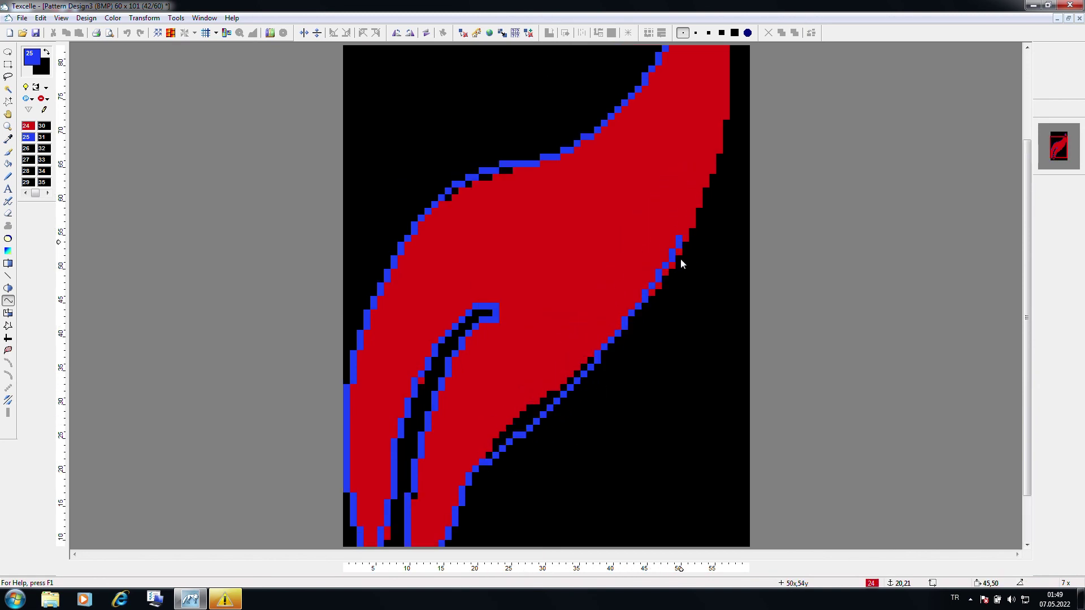
left_click(584, 344)
key("ctrl+z")
Trace the motif's remaining right edge with blue curves from the right lobe up to the motif's upper tip.
mouse_move(480, 466)
left_mouse_down()
mouse_move(762, 215)
mouse_move(728, 181)
left_mouse_up()
left_click(545, 398)
scroll(678, 282, "up", 3)
left_click_drag(719, 243, 704, 333)
left_click(703, 320)
left_click_drag(727, 176, 717, 124)
left_click(722, 123)
scroll(794, 144, "down", 4)
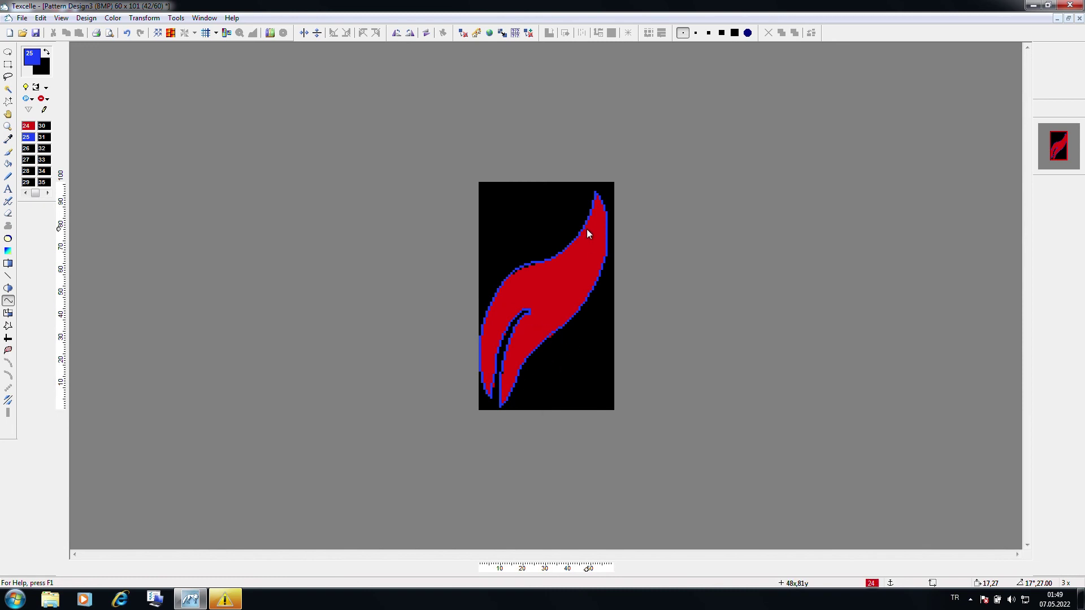
Look over the whole outlined motif and open the Save As dialog for the design.
key("h")
scroll(541, 266, "up", 1)
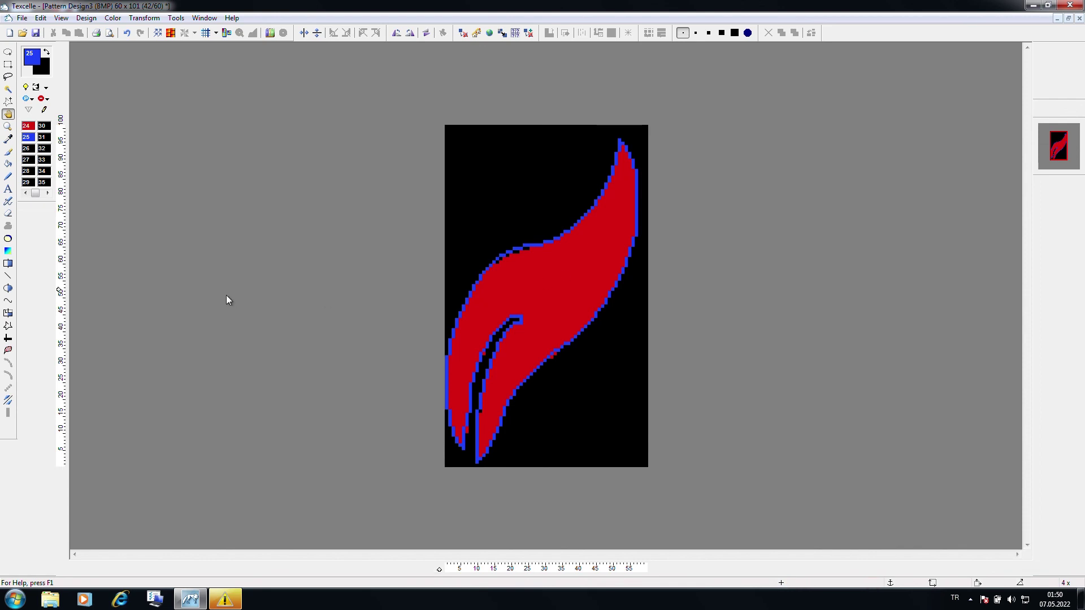
left_click(23, 18)
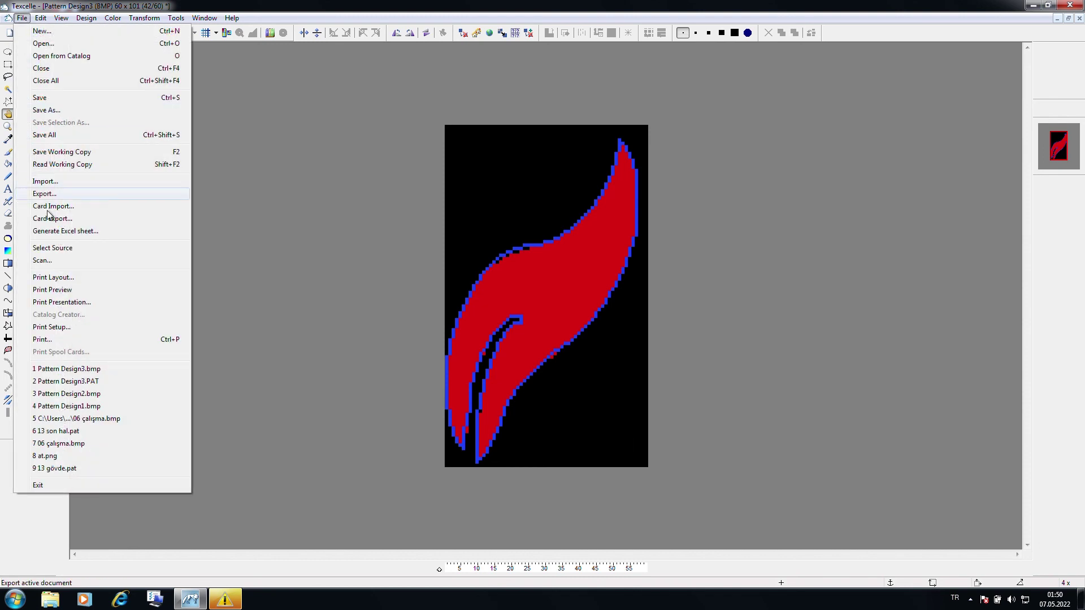
left_click(46, 110)
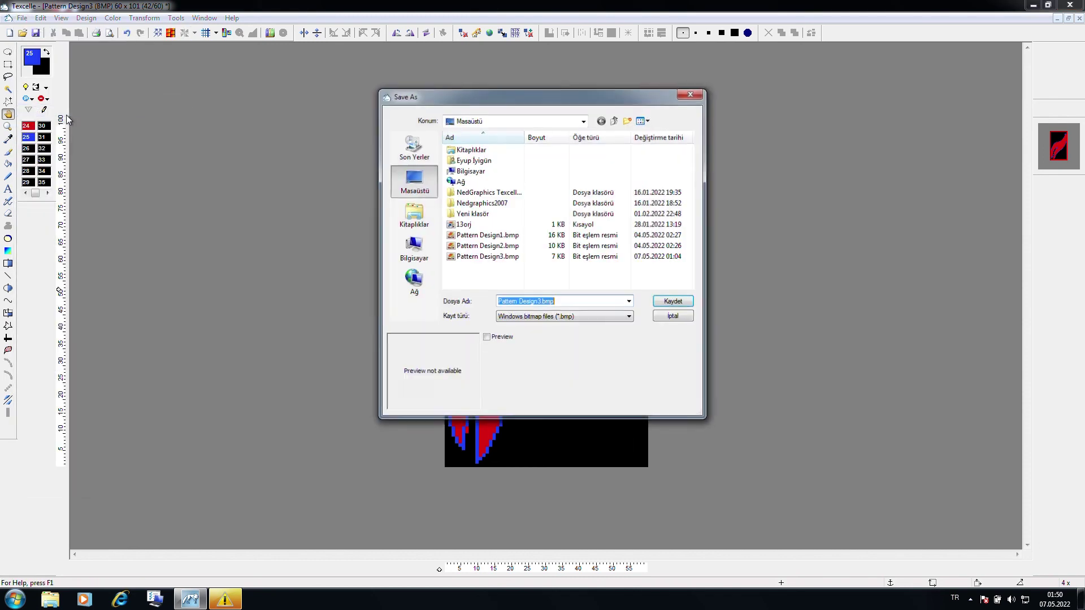